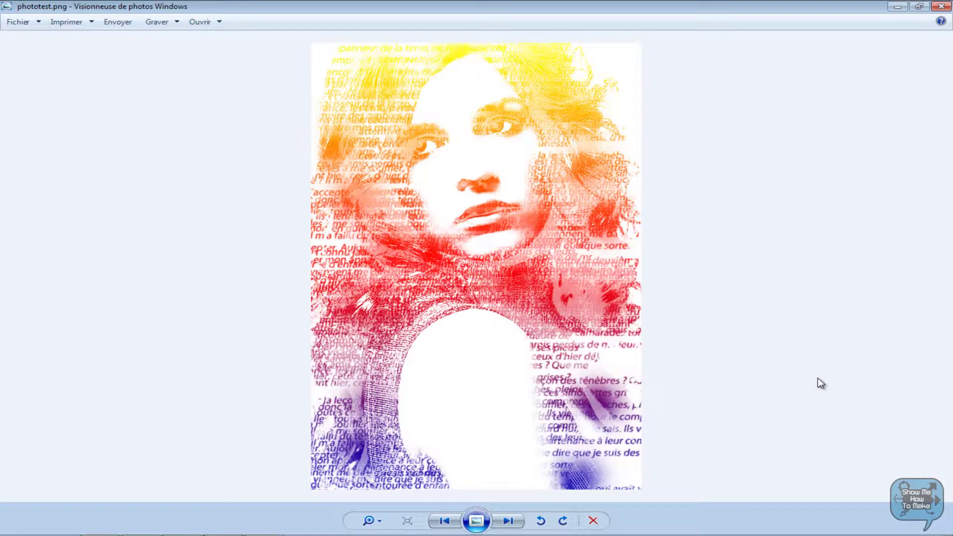
# Compare the finished text-portrait image with the original photo, close the photo viewer and switch to Photoshop.
pyautogui.press('Left')
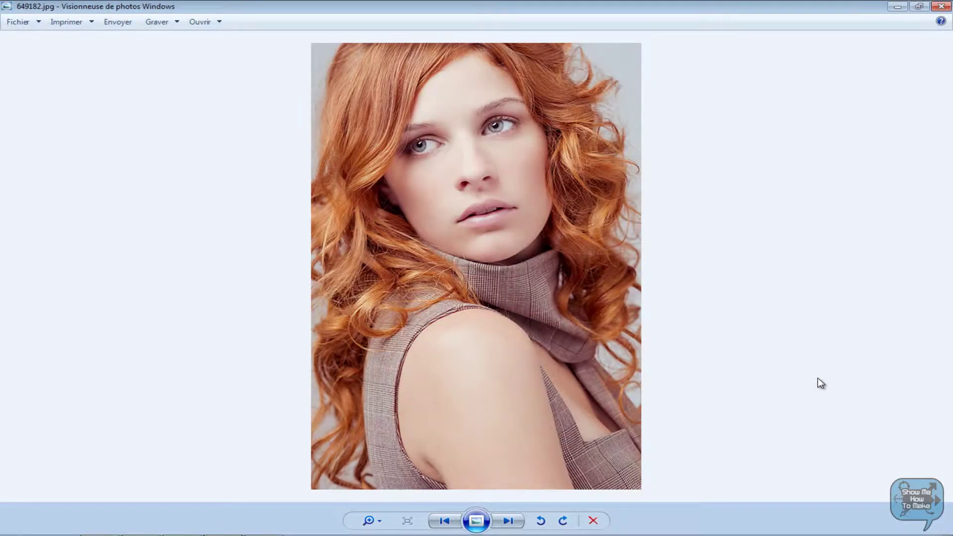
pyautogui.press('Right')
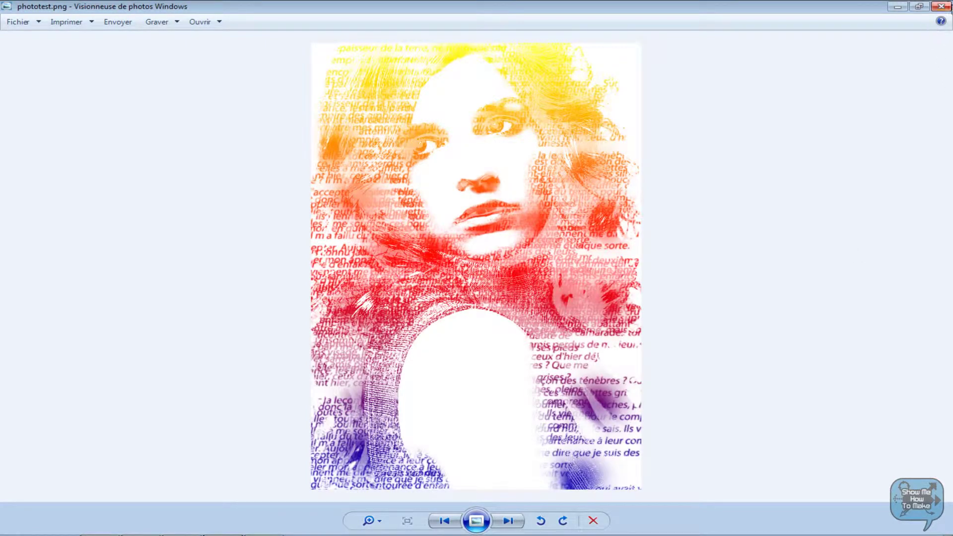
pyautogui.click(946, 6)
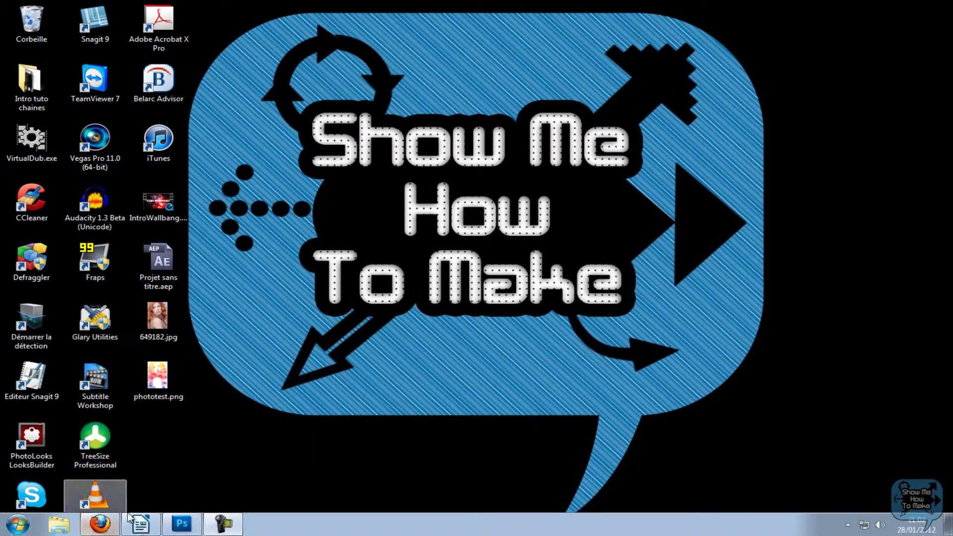
pyautogui.click(189, 525)
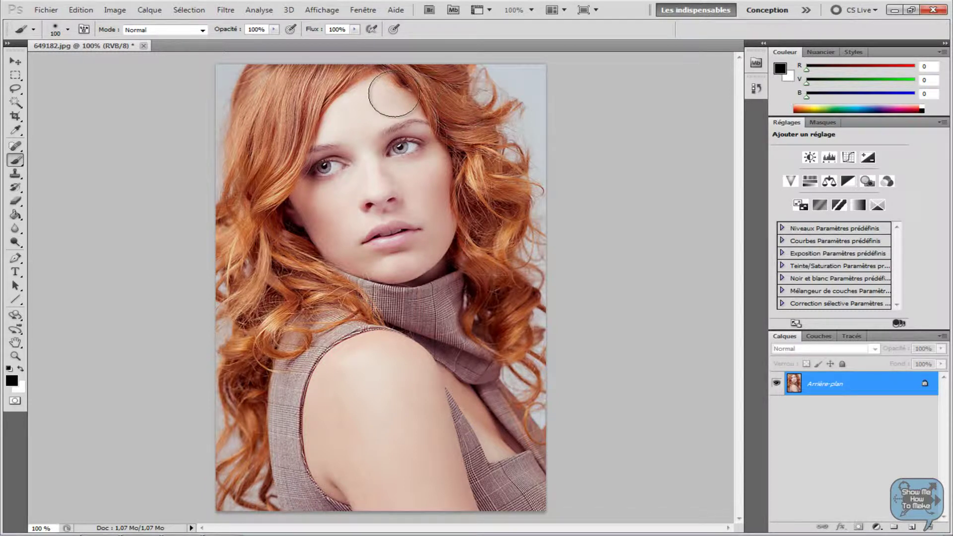
# Select the dark tones (Tons foncés) of the portrait photo with the Color Range command.
pyautogui.click(189, 11)
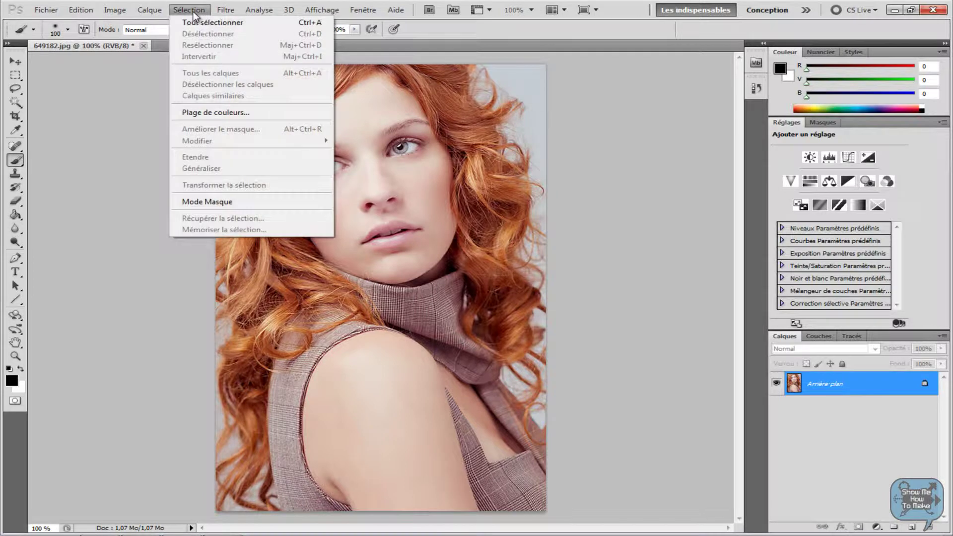
pyautogui.click(239, 113)
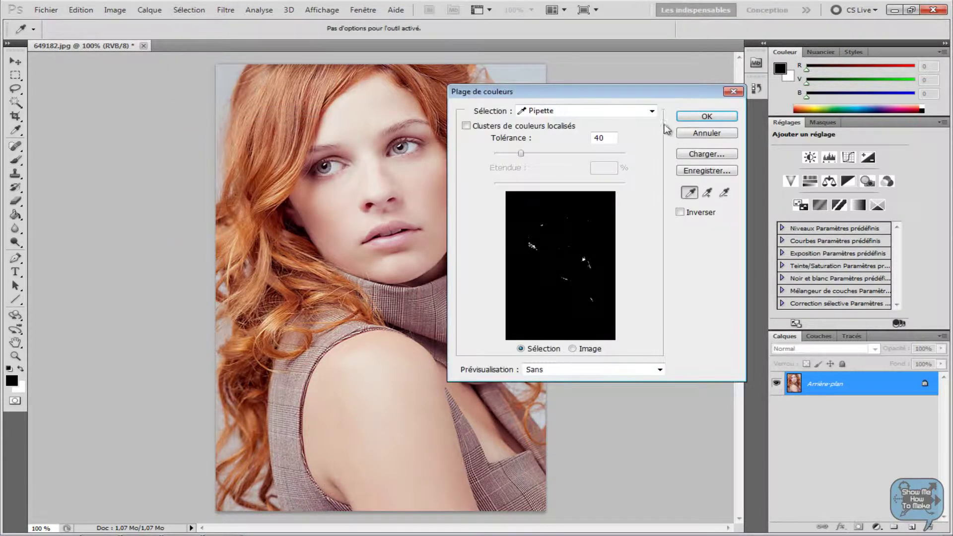
pyautogui.click(652, 111)
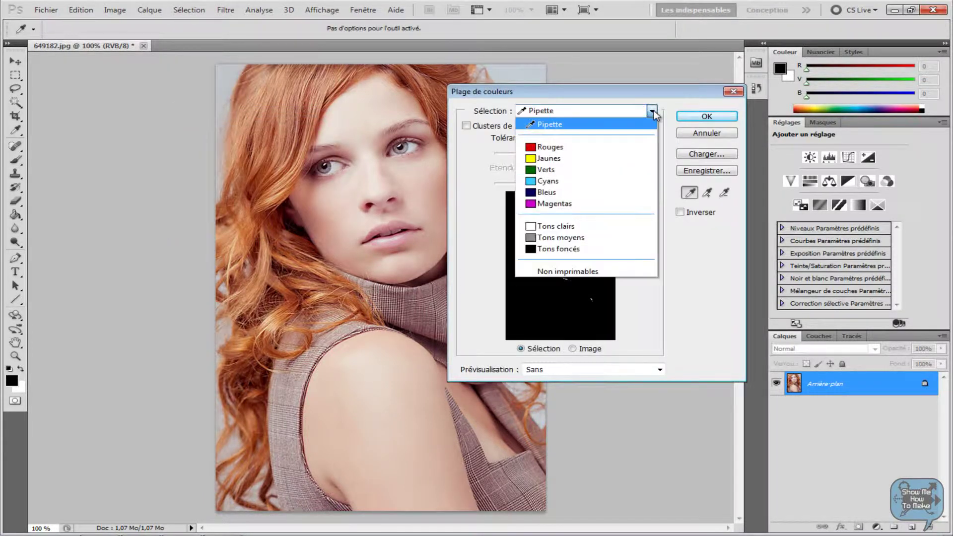
pyautogui.click(568, 249)
pyautogui.click(712, 117)
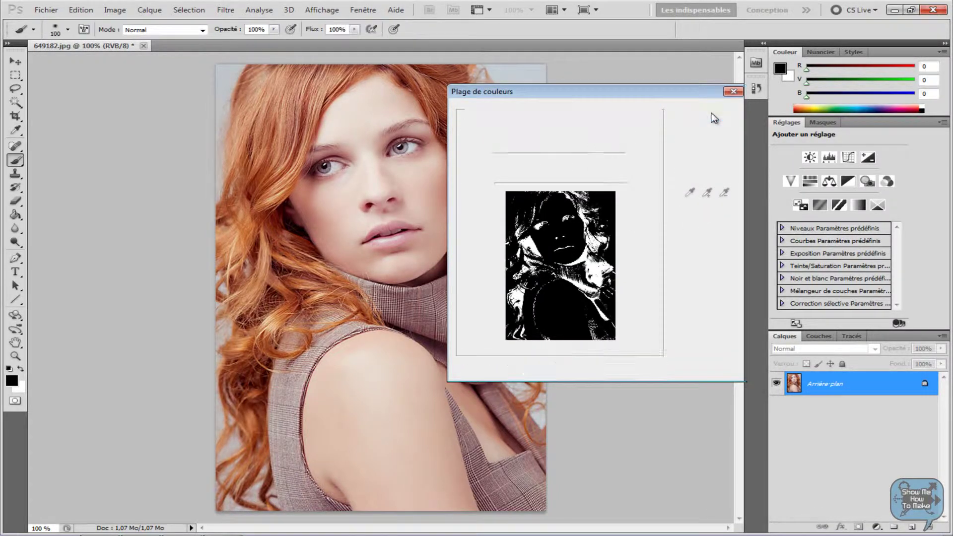
# Copy the selected dark tones onto a new layer and check it by briefly hiding the background photo.
pyautogui.hotkey('ctrl', 'c')
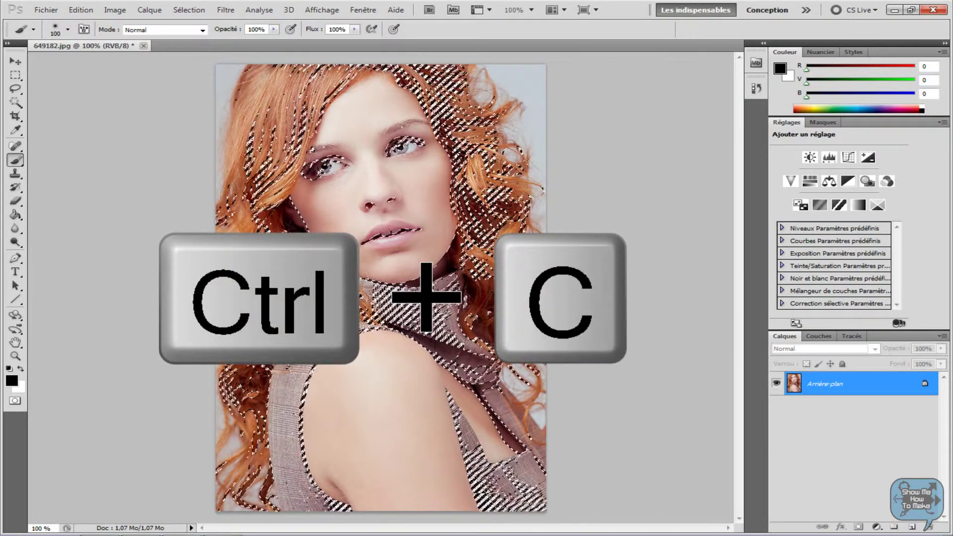
pyautogui.hotkey('ctrl', 'j')
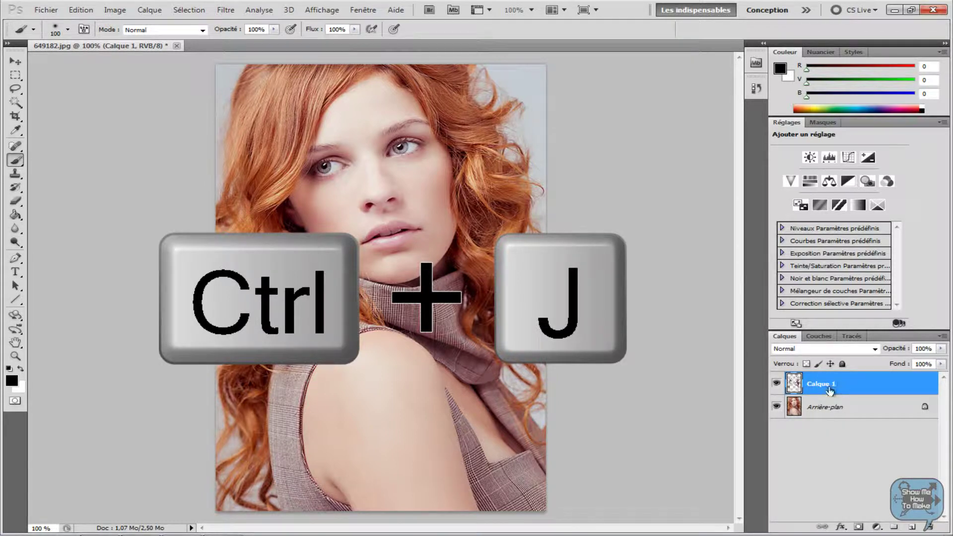
pyautogui.click(777, 408)
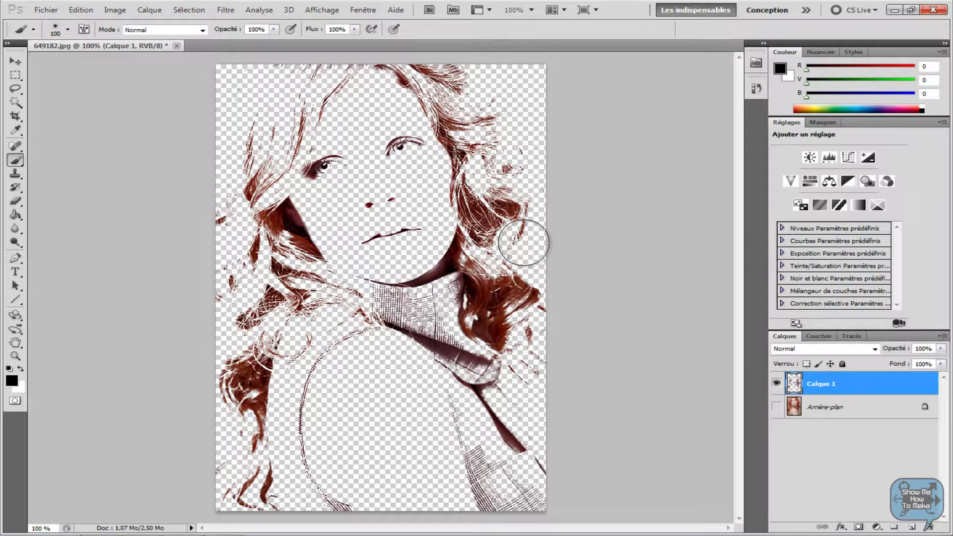
pyautogui.click(777, 405)
# Select the midtones (Tons moyens) of the background photo layer with the Color Range command.
pyautogui.click(837, 412)
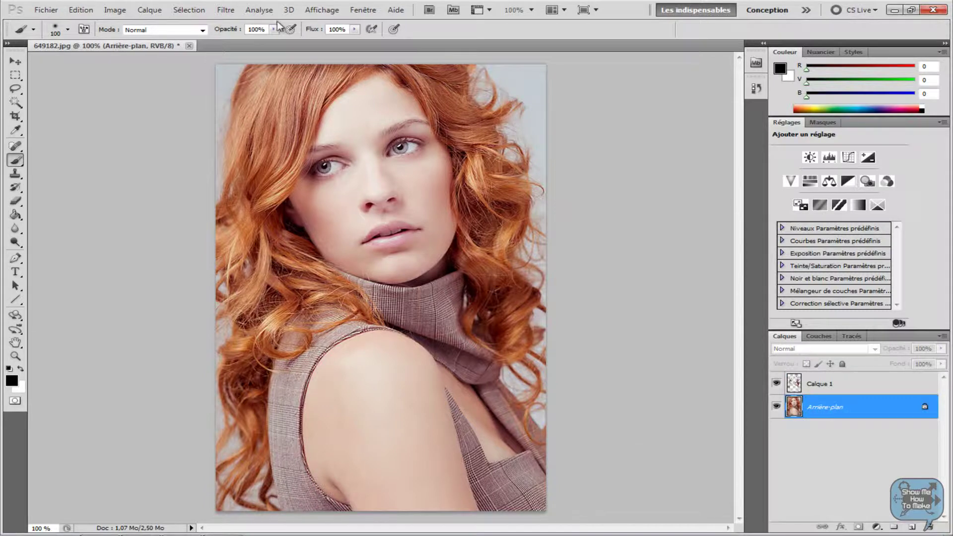
pyautogui.click(198, 14)
pyautogui.click(258, 110)
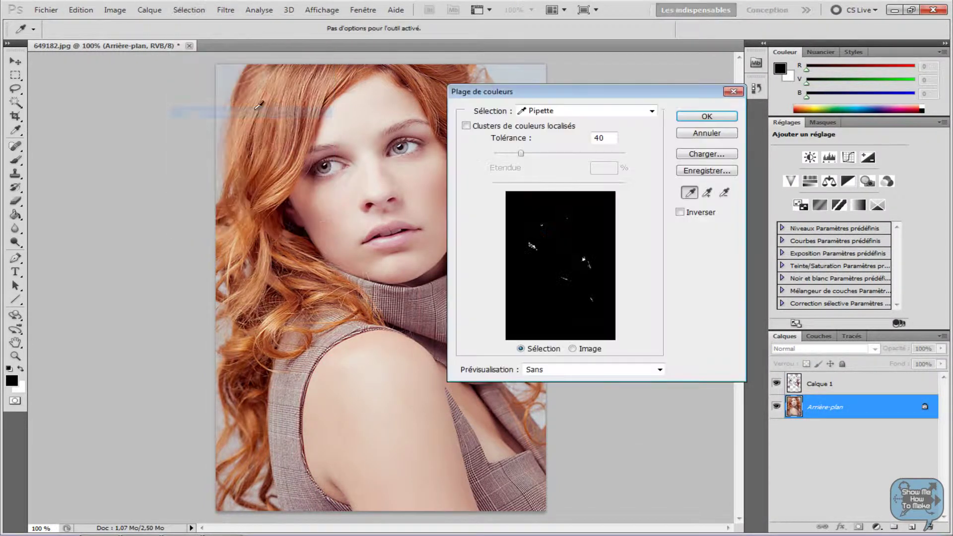
pyautogui.click(638, 115)
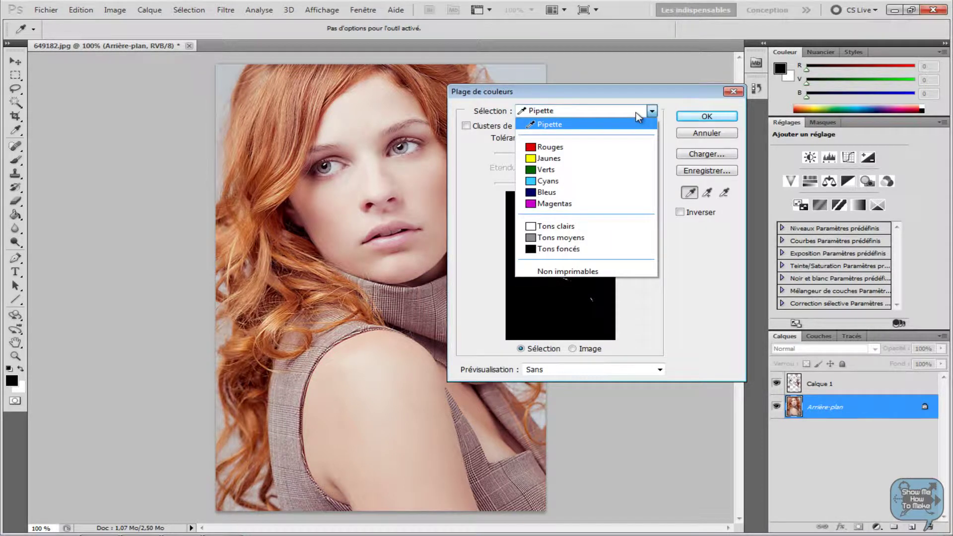
pyautogui.click(564, 238)
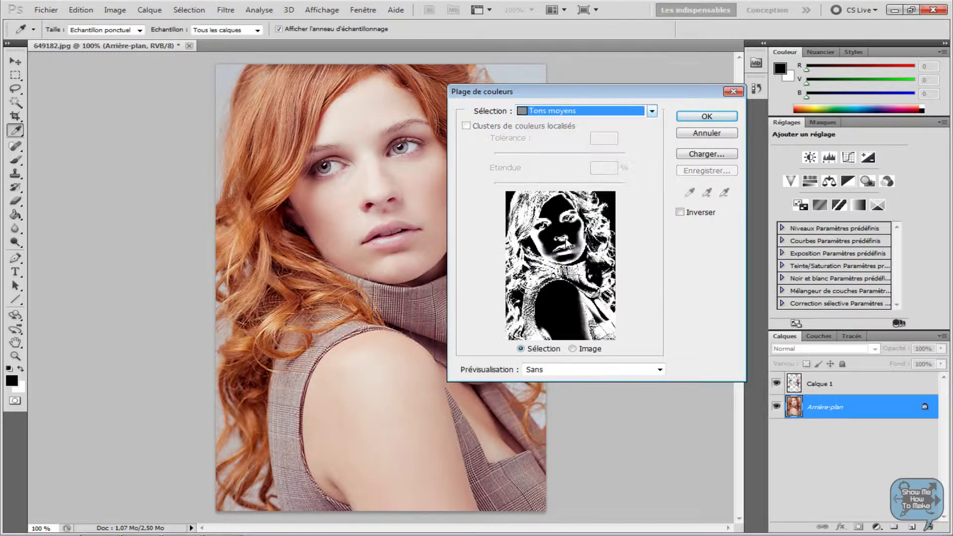
pyautogui.click(722, 117)
# Copy the selected midtones onto a new layer and hide the background photo.
pyautogui.hotkey('ctrl', 'c')
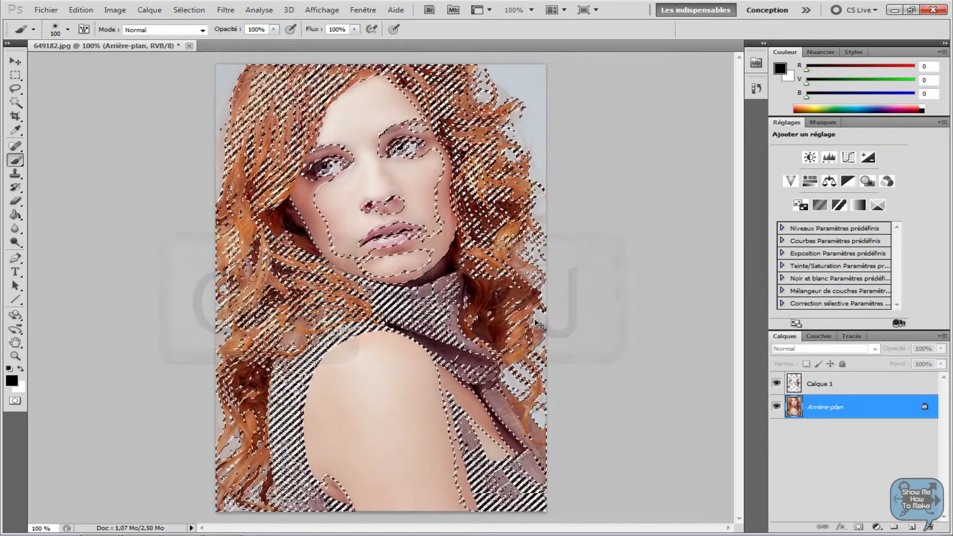
pyautogui.hotkey('ctrl', 'j')
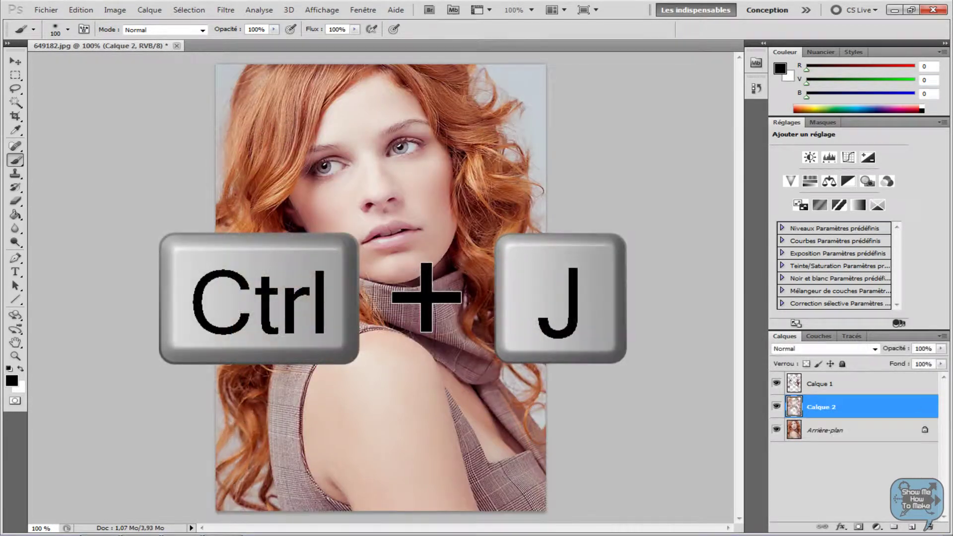
pyautogui.click(776, 429)
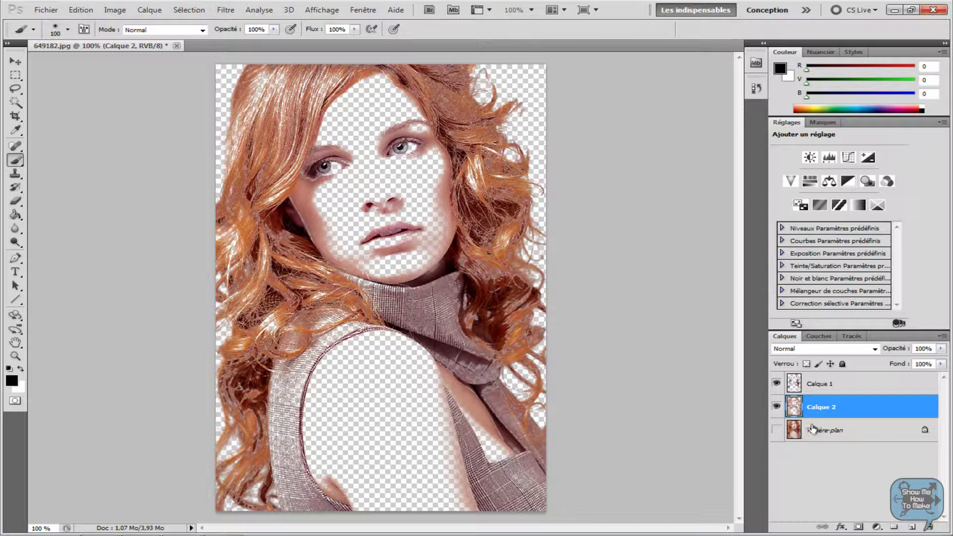
# Hide the midtones layer Calque 2 and fill the dark-tones layer Calque 1 with 50% gray.
pyautogui.click(853, 391)
pyautogui.click(837, 413)
pyautogui.click(852, 390)
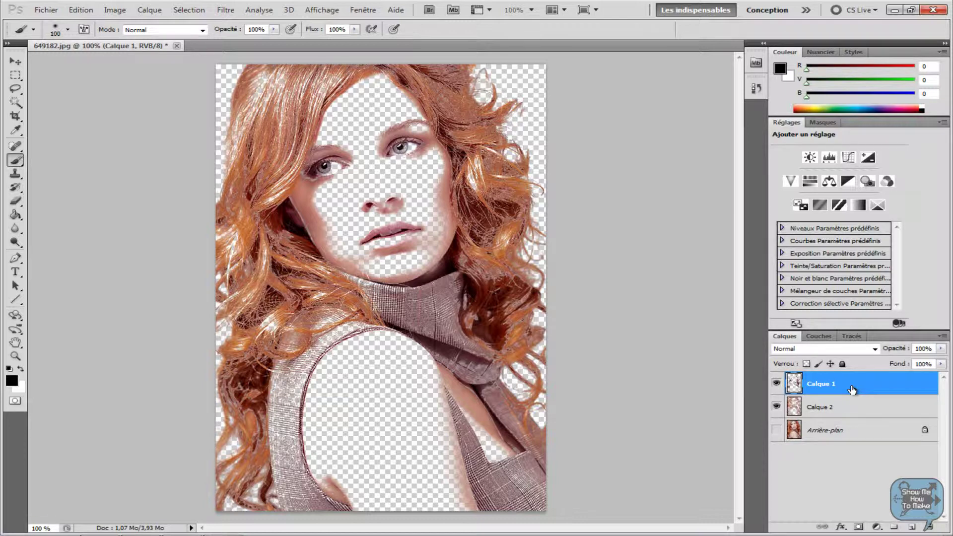
pyautogui.click(776, 407)
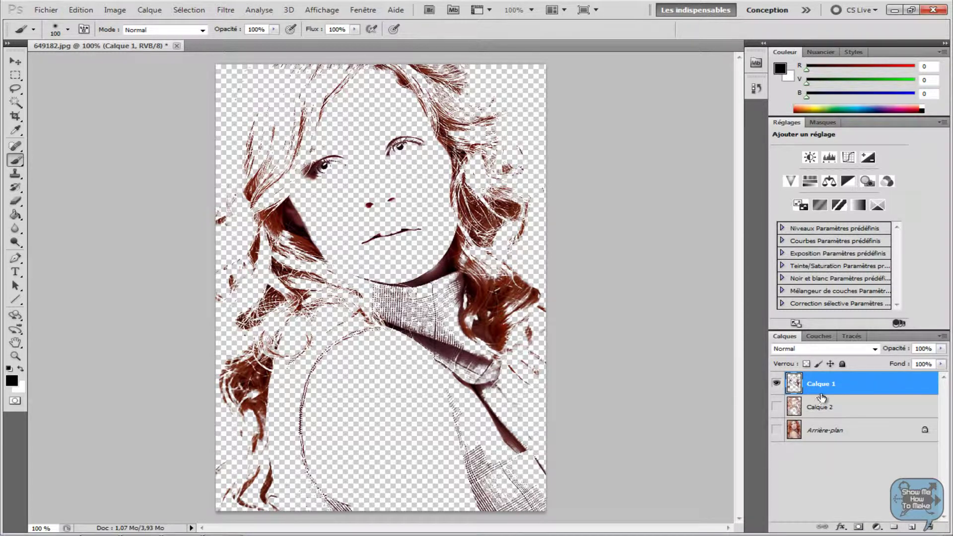
pyautogui.click(82, 10)
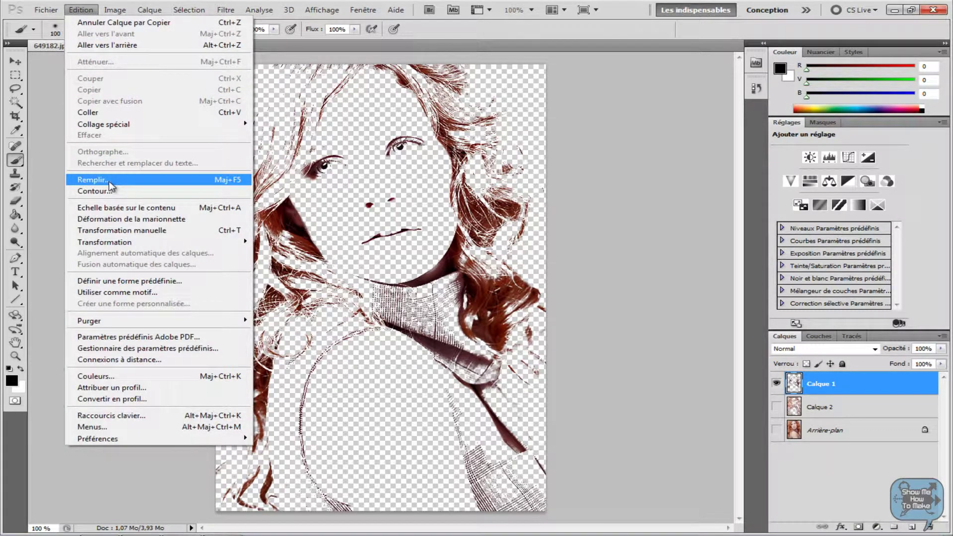
pyautogui.click(109, 181)
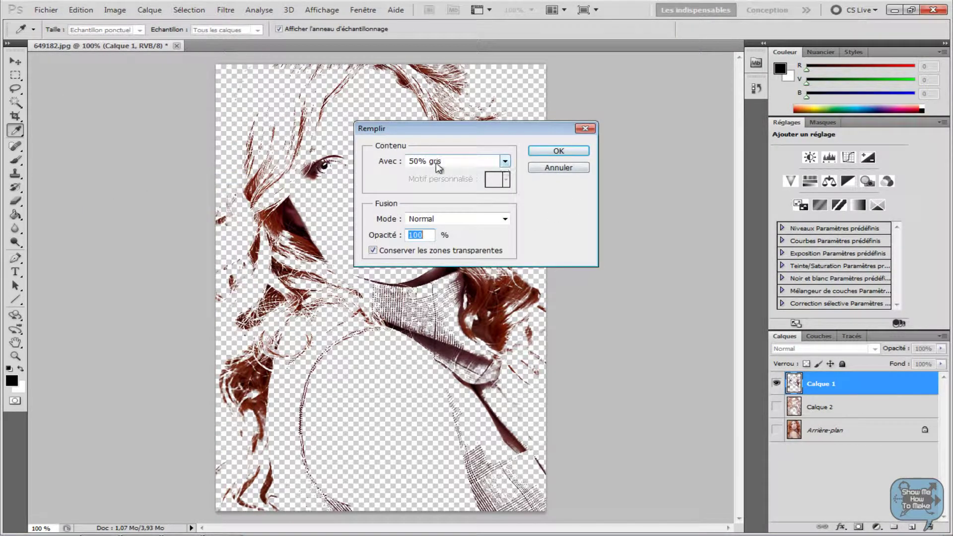
pyautogui.click(487, 164)
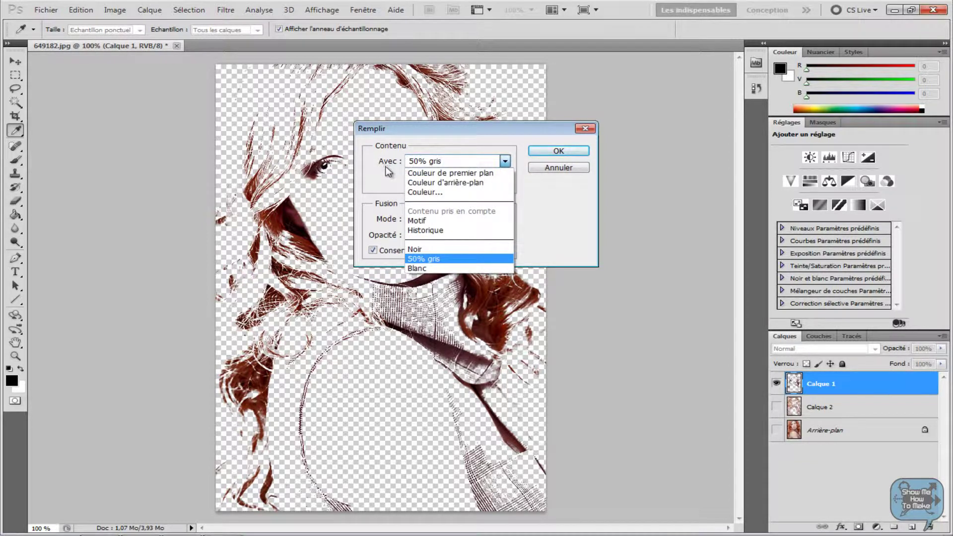
pyautogui.click(440, 258)
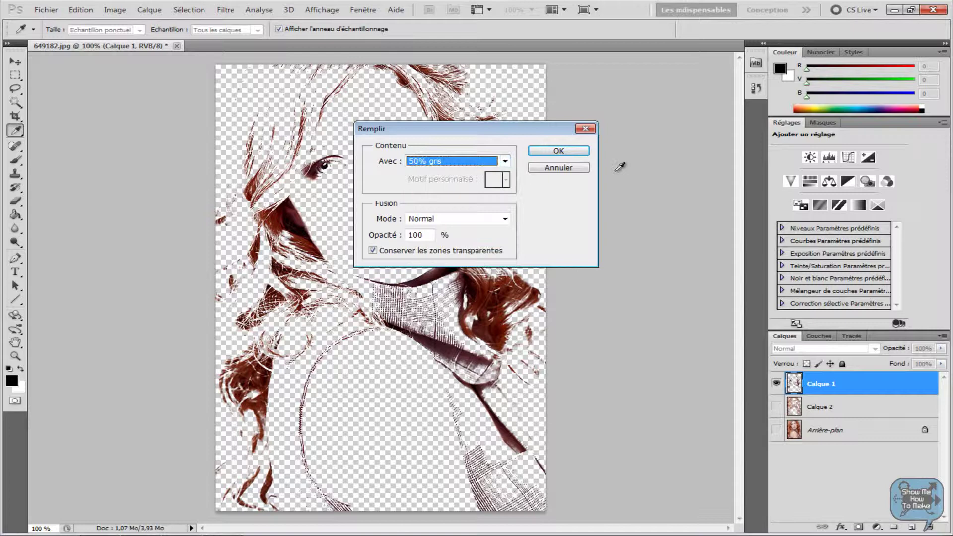
pyautogui.click(567, 151)
pyautogui.press('b')
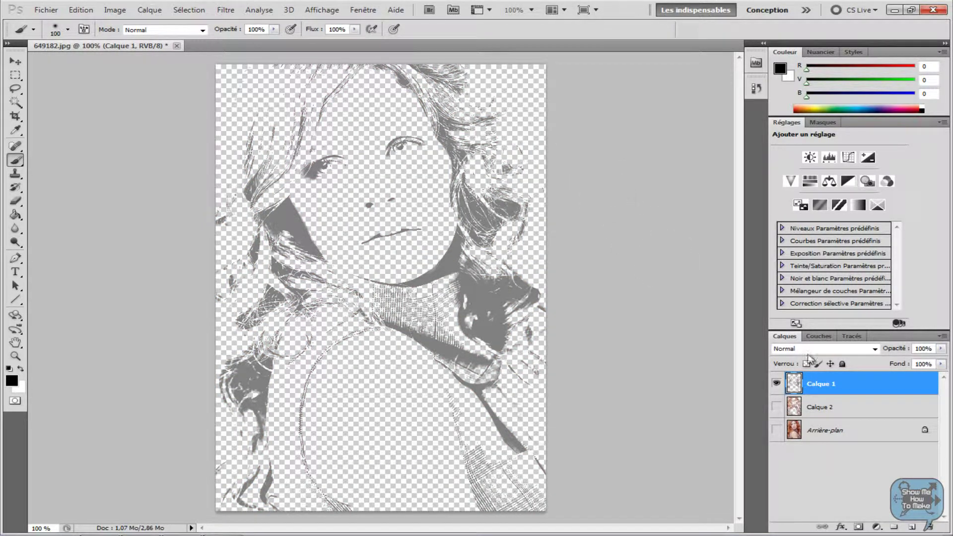
# Show the midtones layer Calque 2 again and fill it with black (Noir).
pyautogui.click(842, 411)
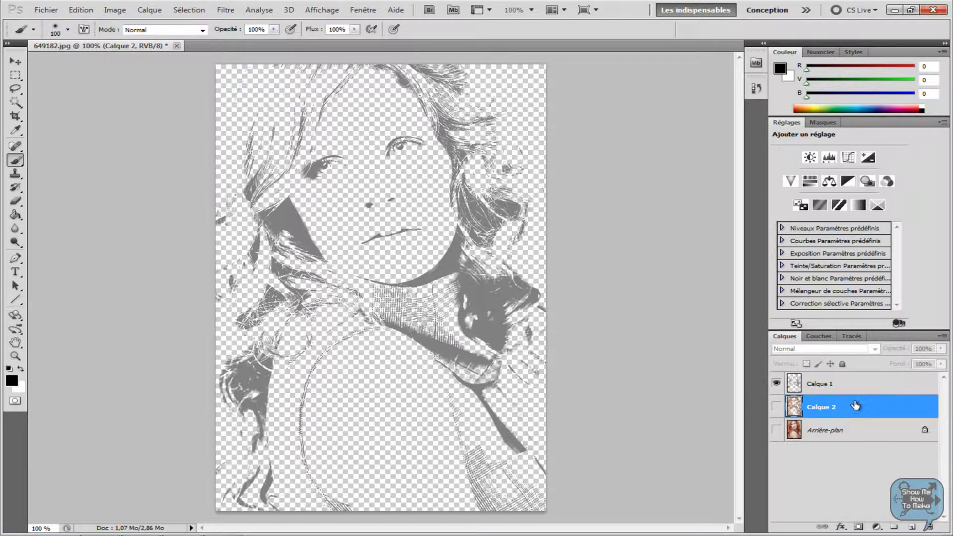
pyautogui.click(776, 406)
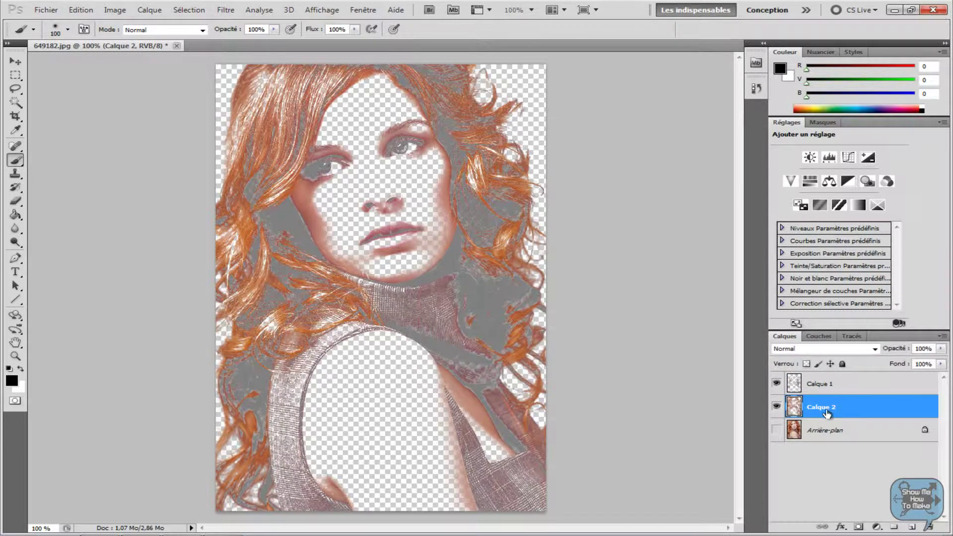
pyautogui.click(85, 11)
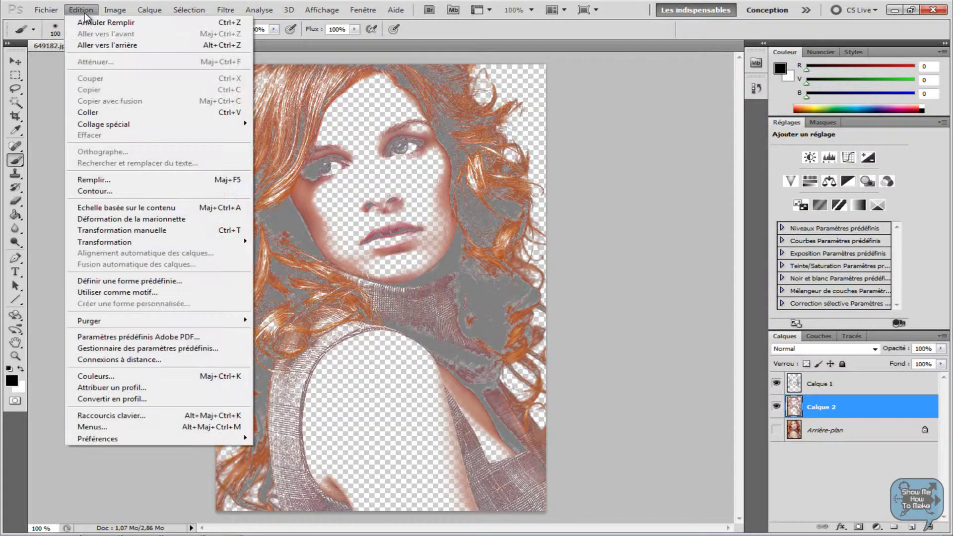
pyautogui.click(117, 184)
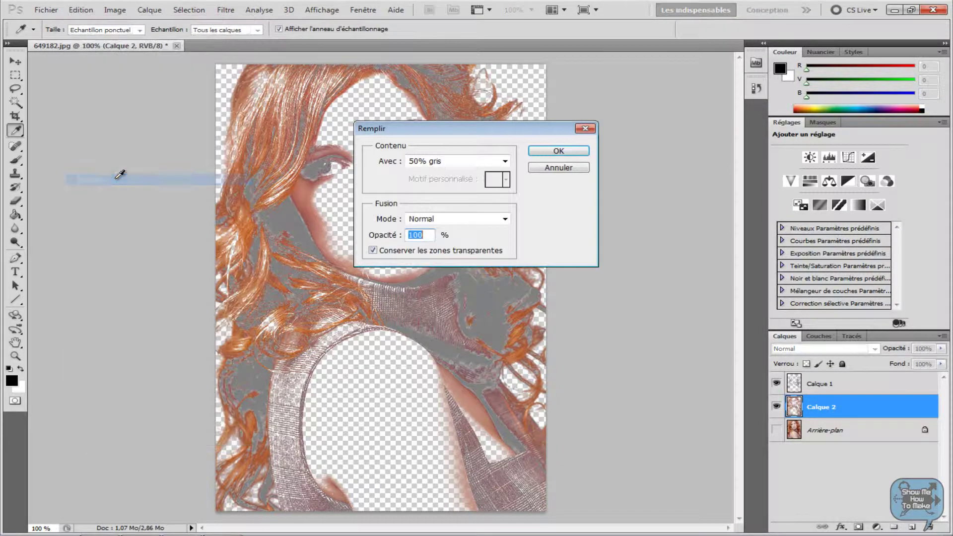
pyautogui.click(509, 164)
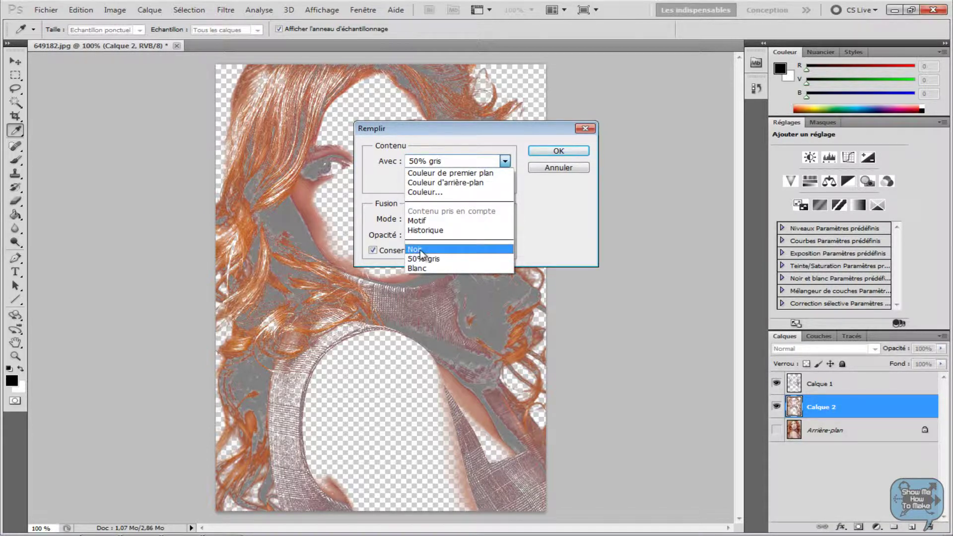
pyautogui.click(420, 249)
pyautogui.click(558, 151)
pyautogui.press('b')
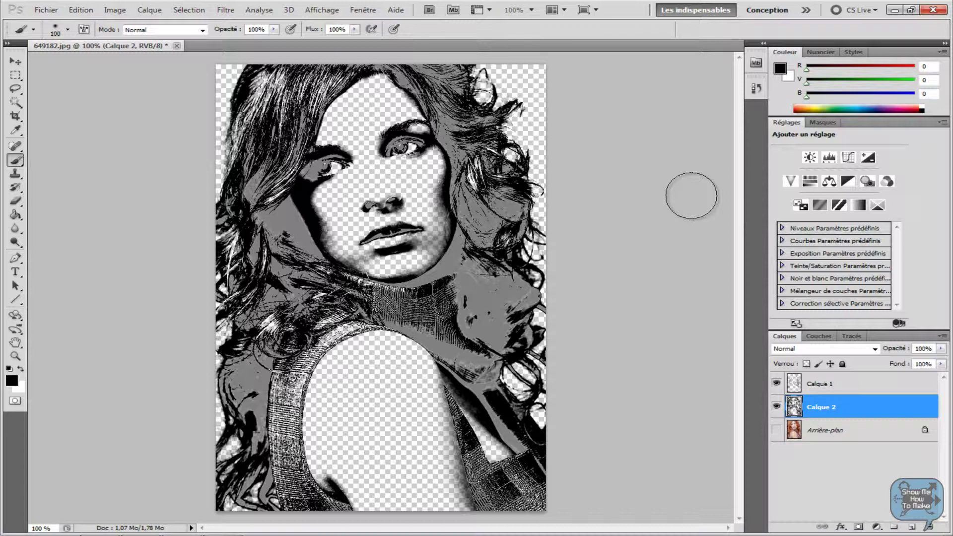
# Merge the visible layers Calque 1 and Calque 2 into a single layer.
pyautogui.click(846, 390)
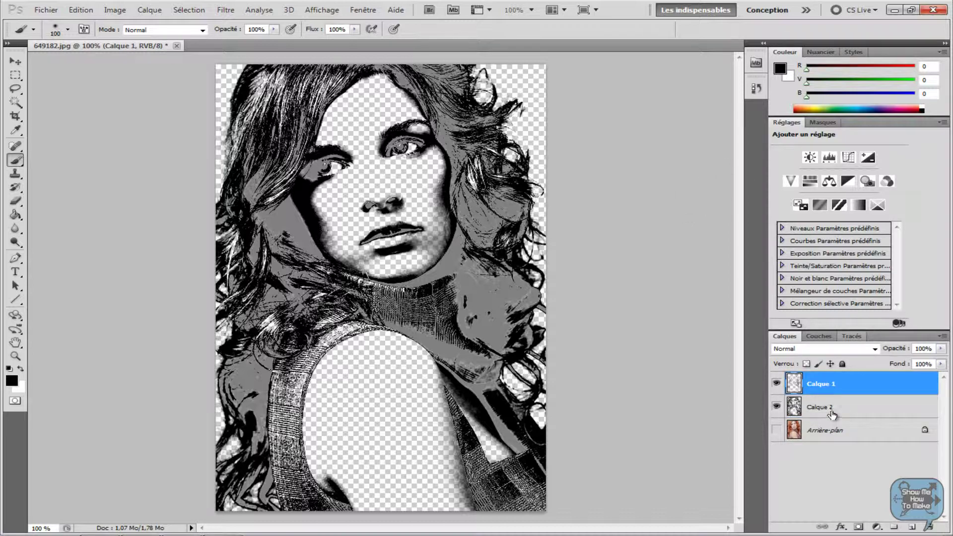
pyautogui.click(832, 415)
pyautogui.click(846, 389)
pyautogui.rightClick(877, 386)
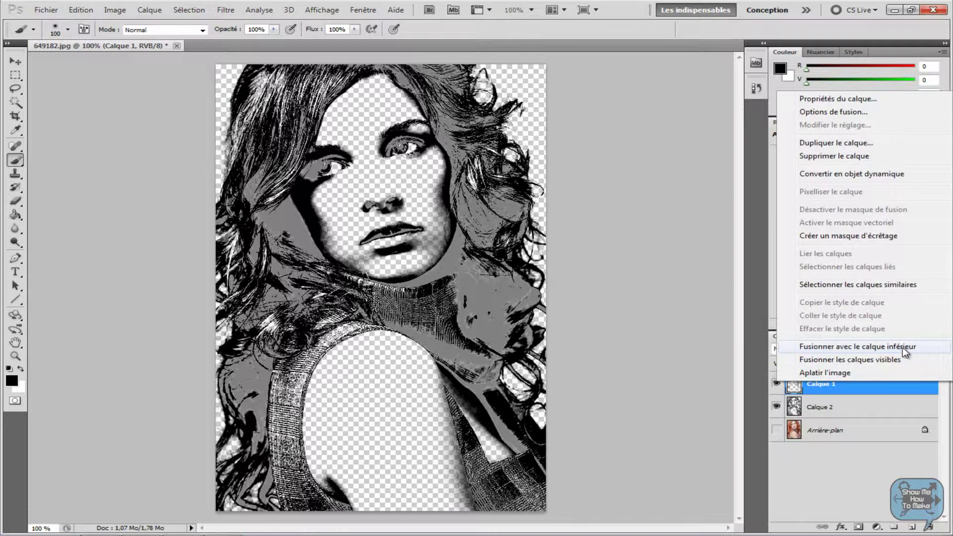
pyautogui.click(866, 360)
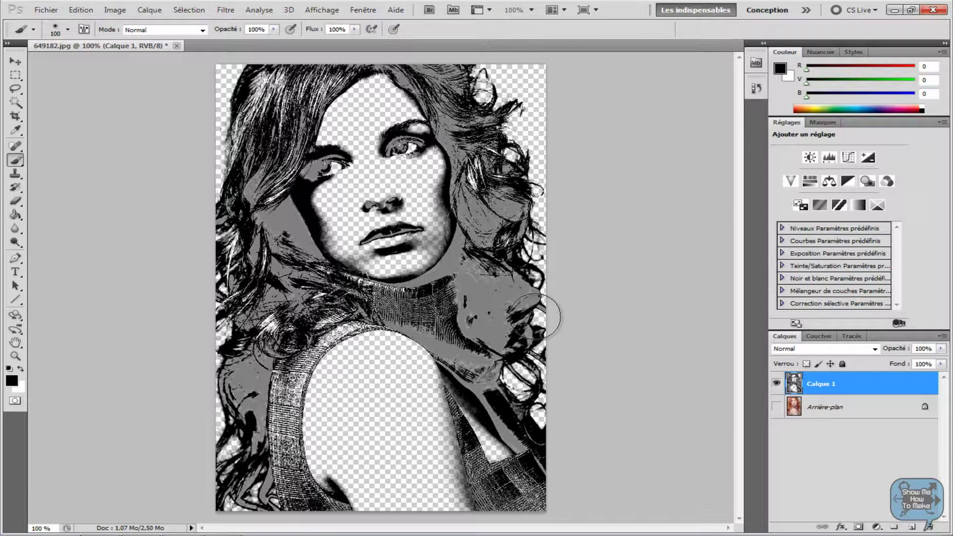
# Create a new RGB document of 499 x 750 pixels at 300 pixels/inch with a white background.
pyautogui.click(48, 10)
pyautogui.click(74, 24)
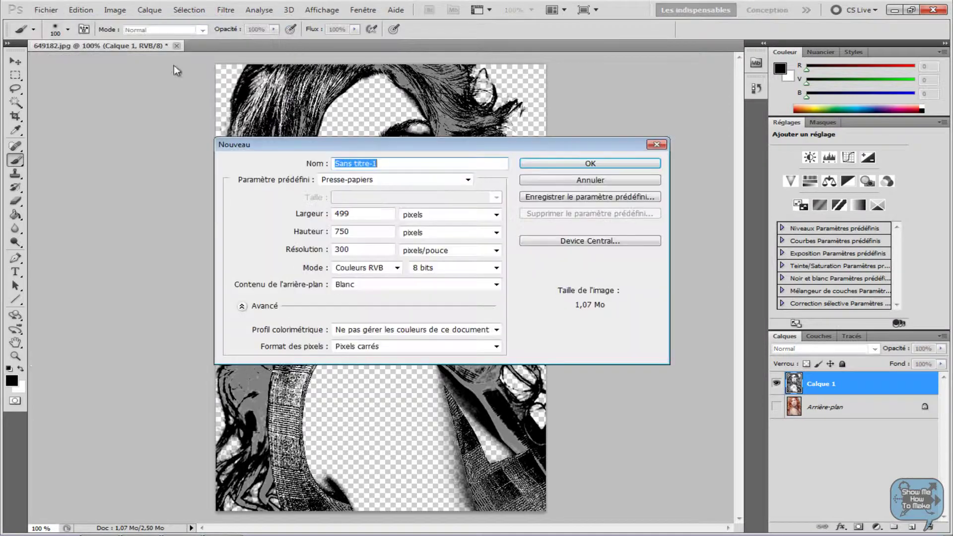
pyautogui.click(591, 164)
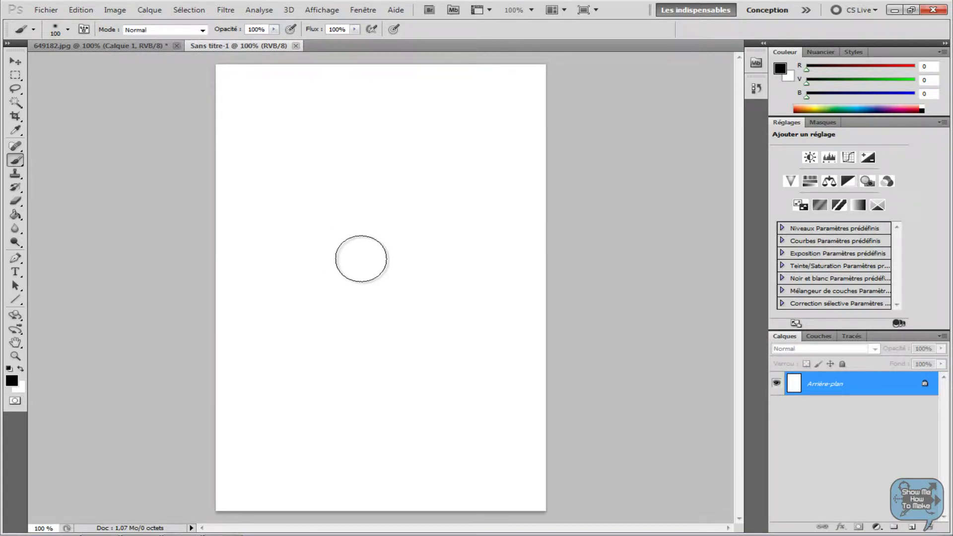
# Switch to Firefox and copy the six paragraphs of prose under the heading "La leçon des ténèbres".
pyautogui.click(101, 523)
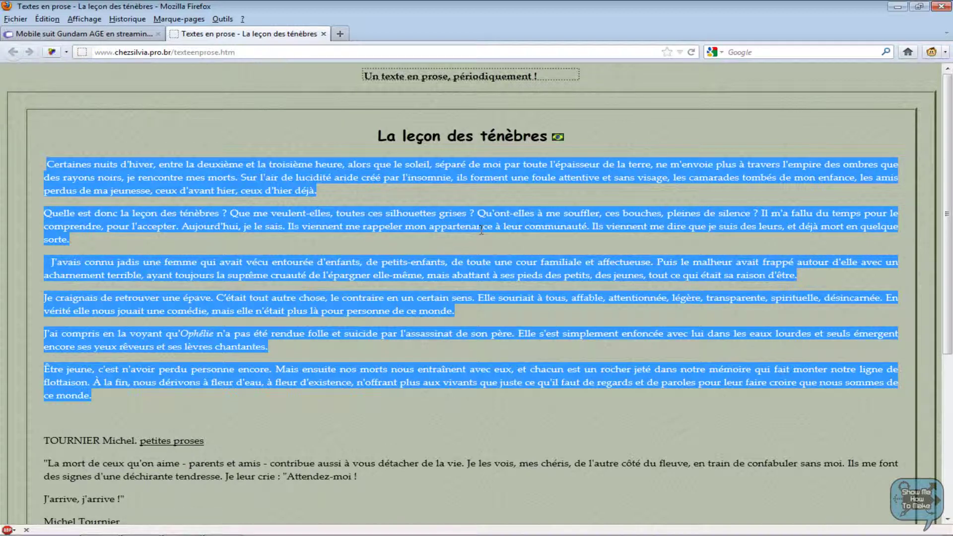
pyautogui.click(405, 203)
pyautogui.moveTo(235, 52); pyautogui.dragTo(94, 52)
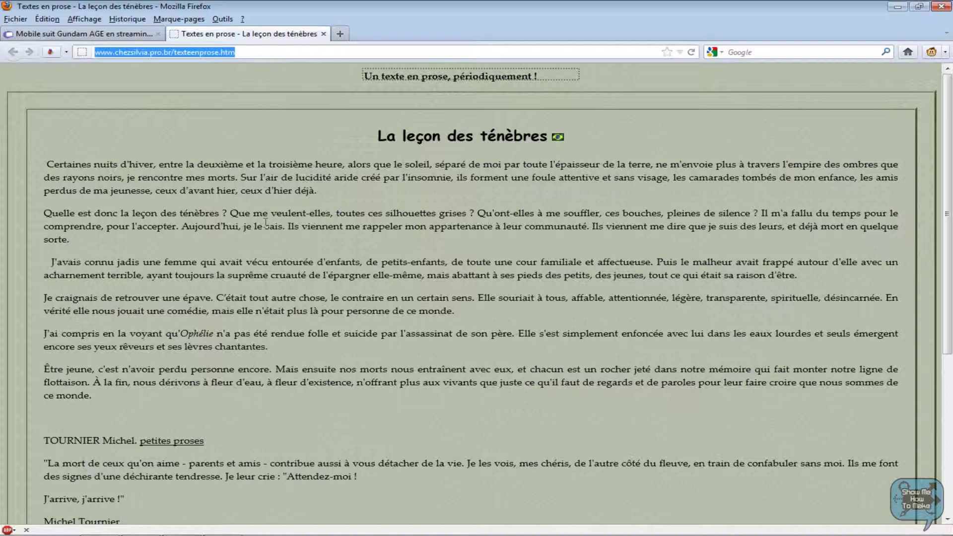
pyautogui.click(133, 264)
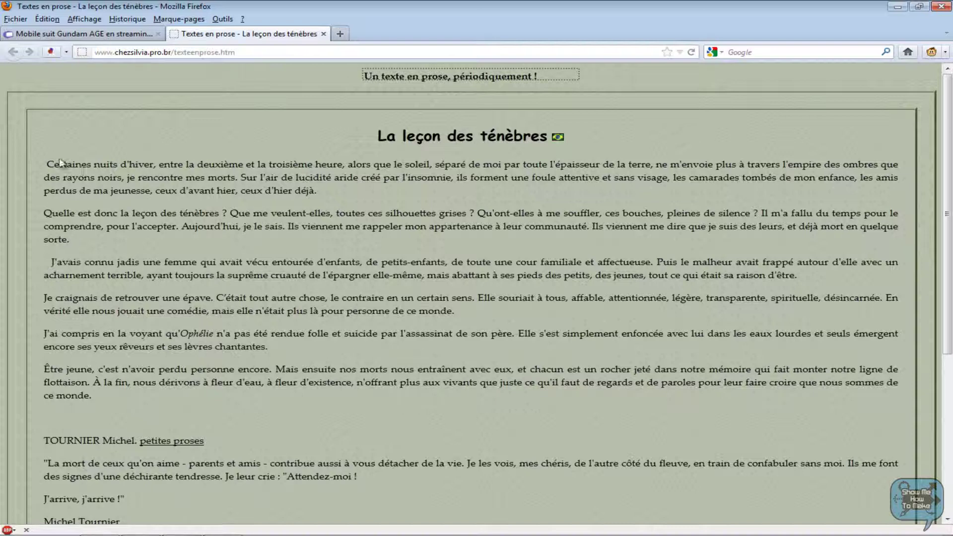
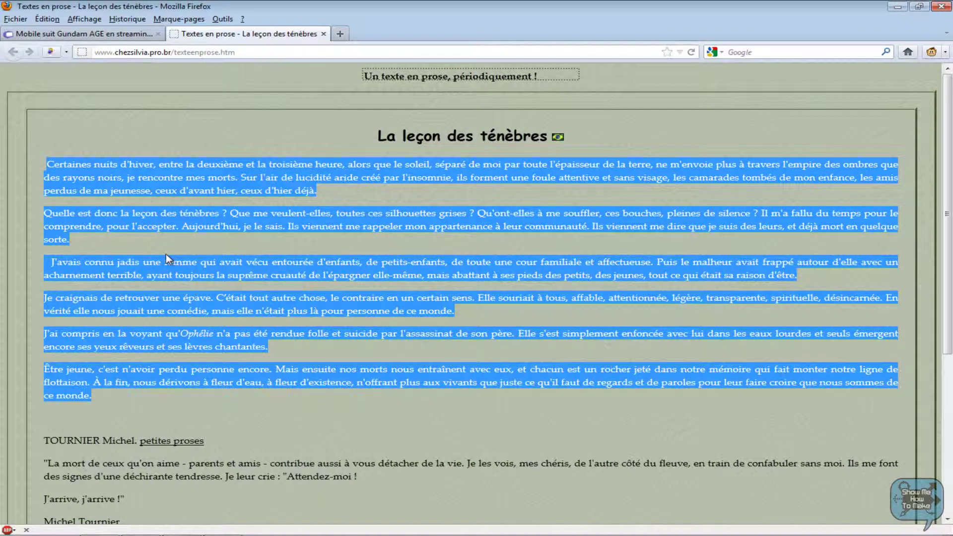
pyautogui.hotkey('ctrl', 'c')
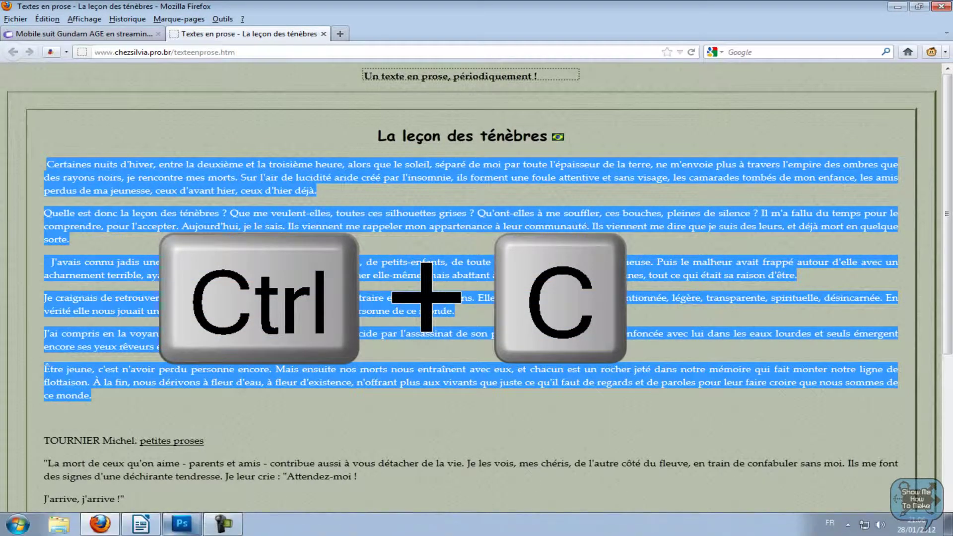
# Switch back to Photoshop and paste the copied prose into a text box covering nearly the whole blank page.
pyautogui.click(187, 527)
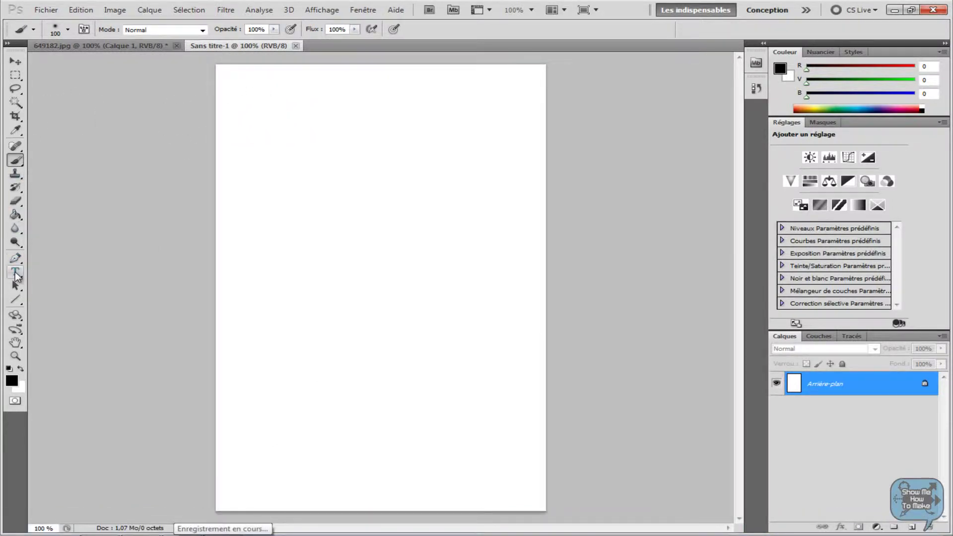
pyautogui.click(16, 273)
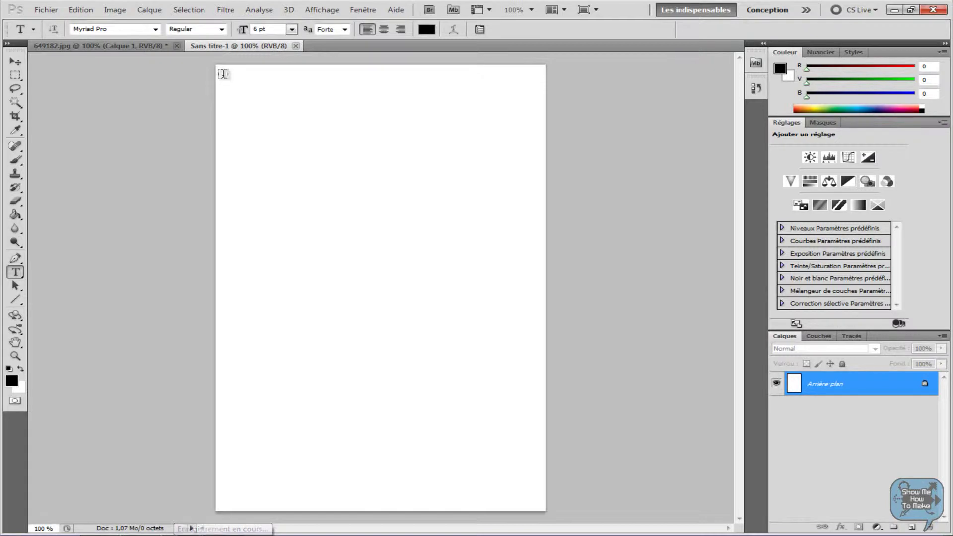
pyautogui.moveTo(223, 74); pyautogui.dragTo(362, 266)
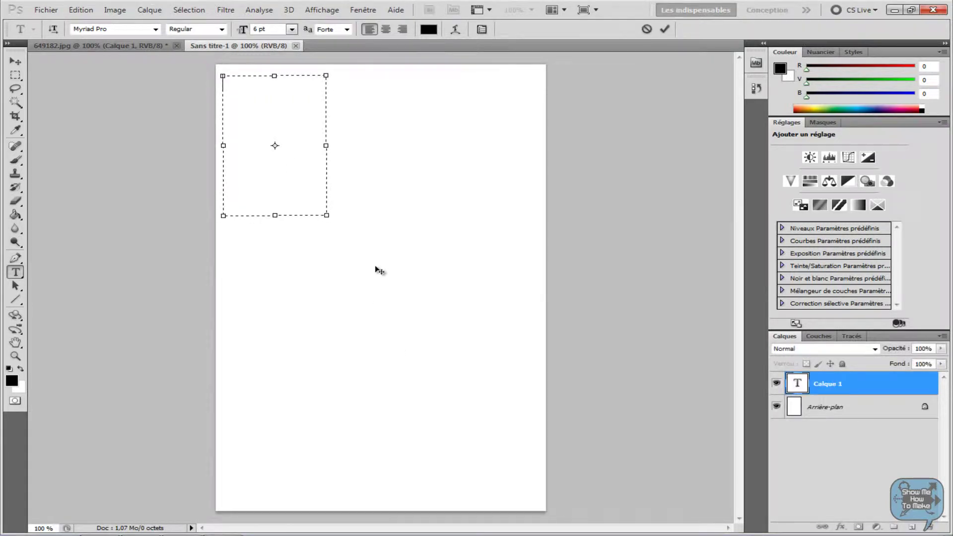
pyautogui.press('Escape')
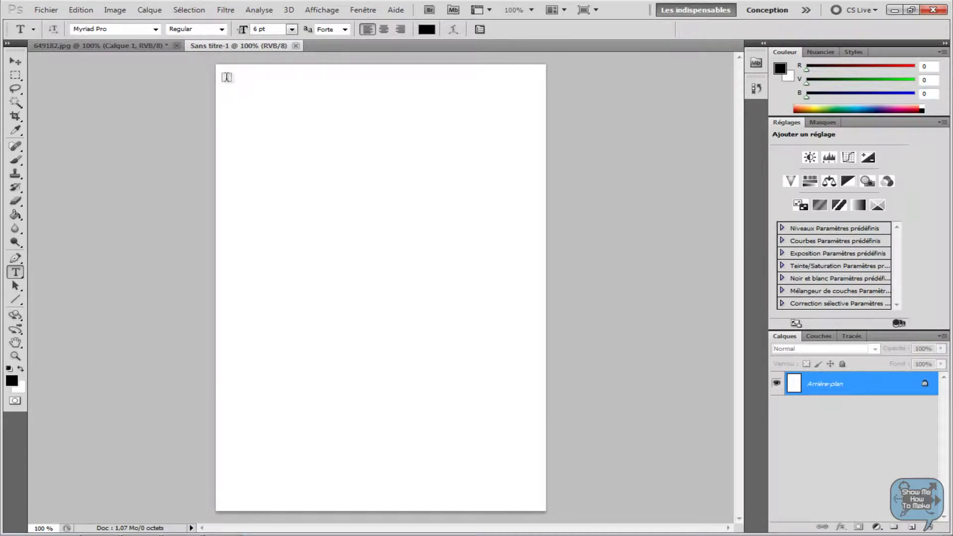
pyautogui.moveTo(228, 80); pyautogui.dragTo(531, 494)
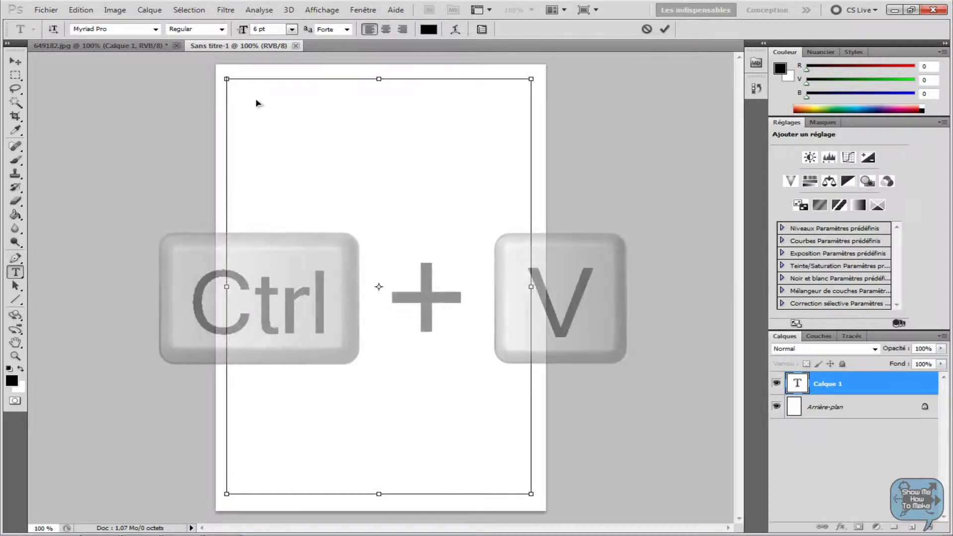
pyautogui.hotkey('ctrl', 'v')
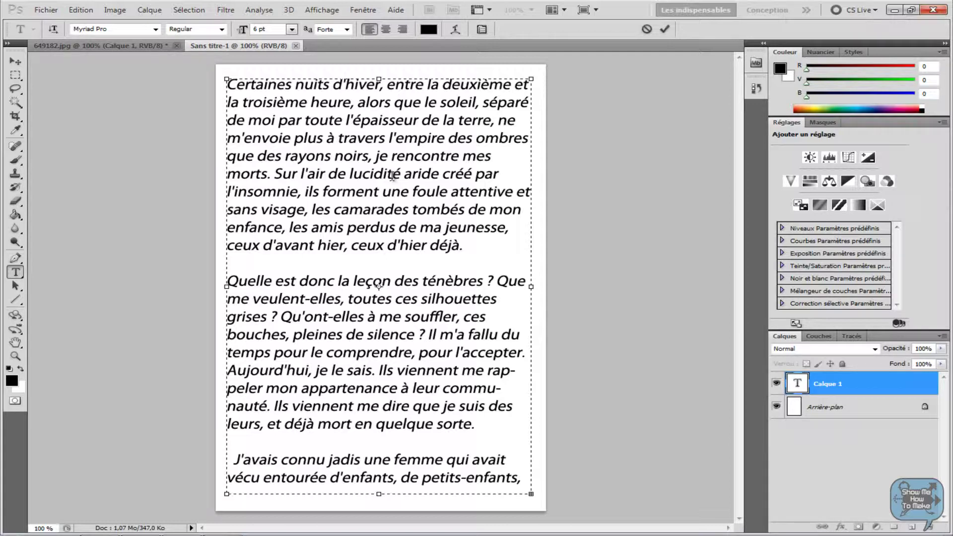
pyautogui.hotkey('ctrl', 'Return')
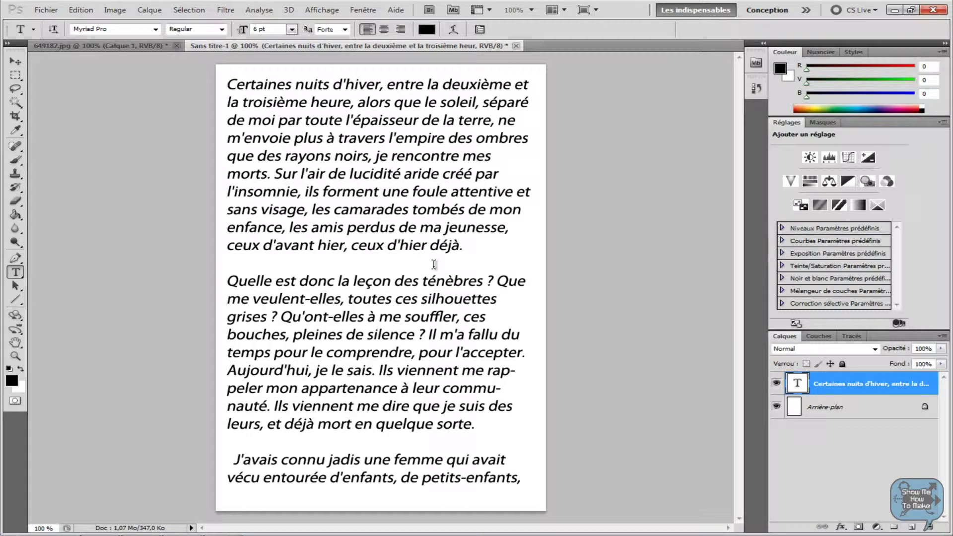
# Select the whole canvas and define the text as a brush preset named "tutotext".
pyautogui.hotkey('ctrl', 'a')
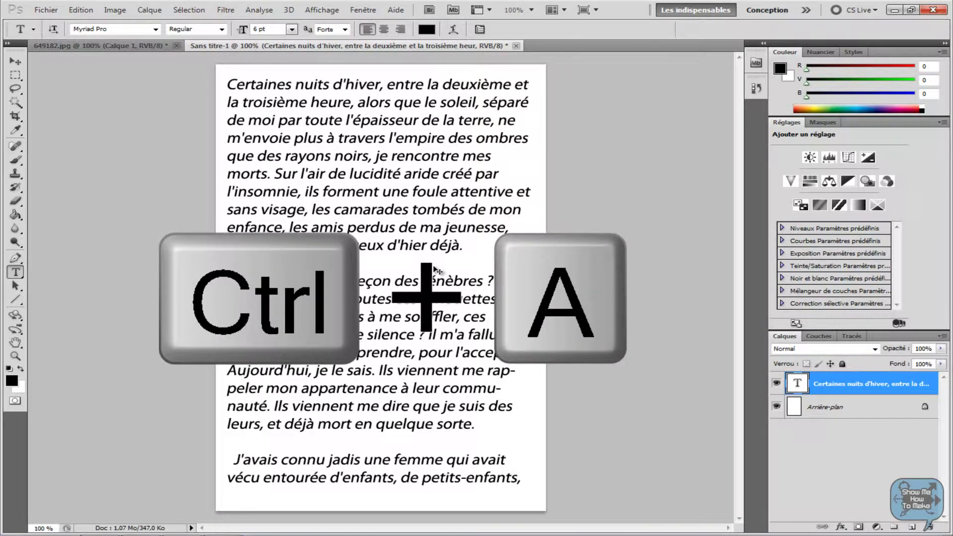
pyautogui.hotkey('ctrl', 'a')
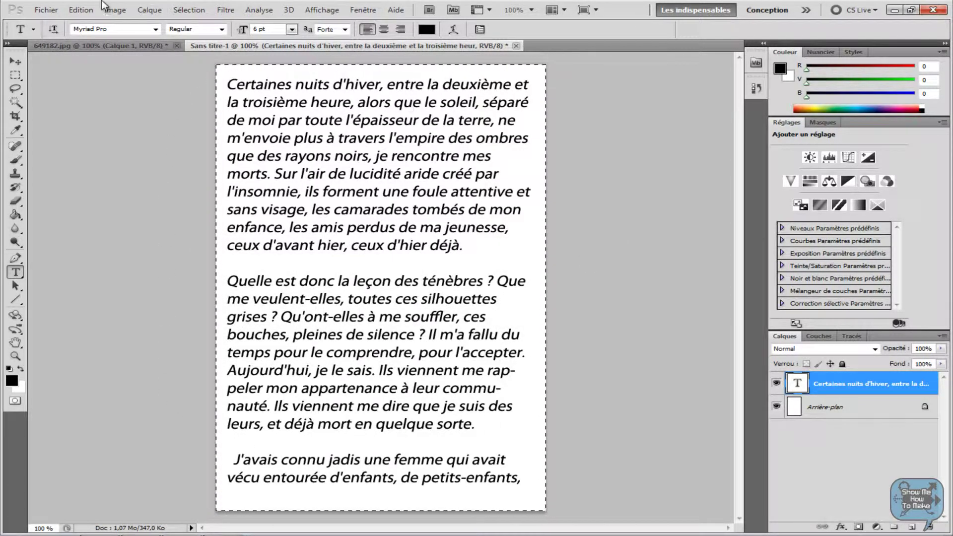
pyautogui.click(82, 10)
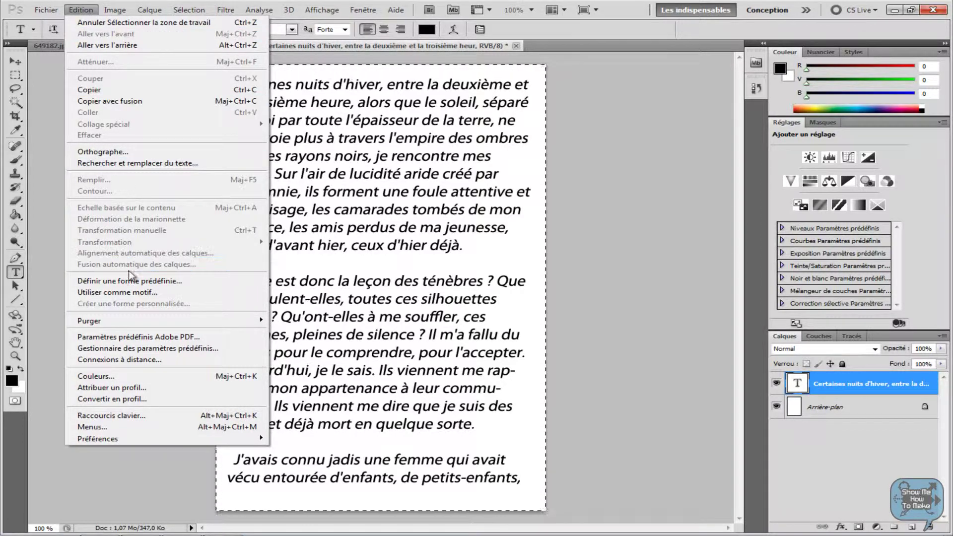
pyautogui.click(177, 281)
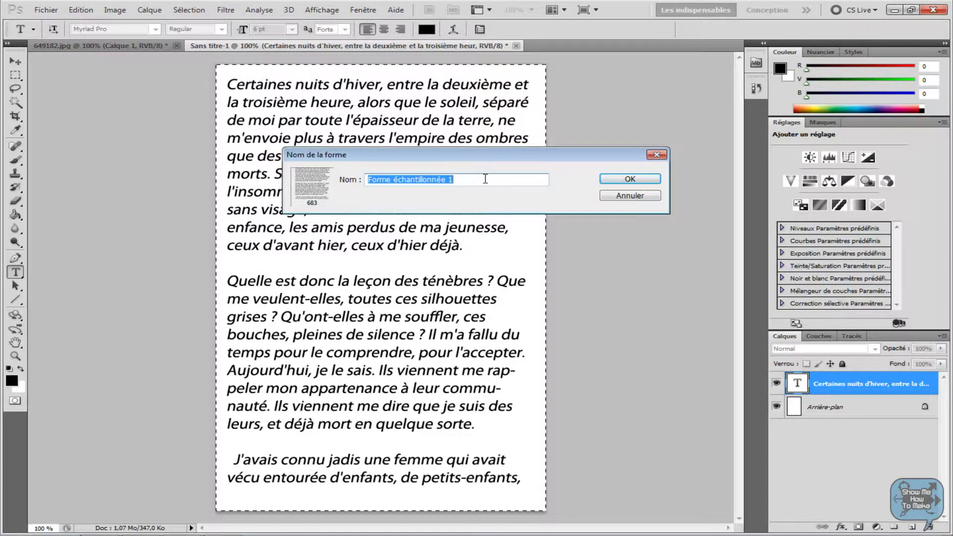
pyautogui.write('tuto')
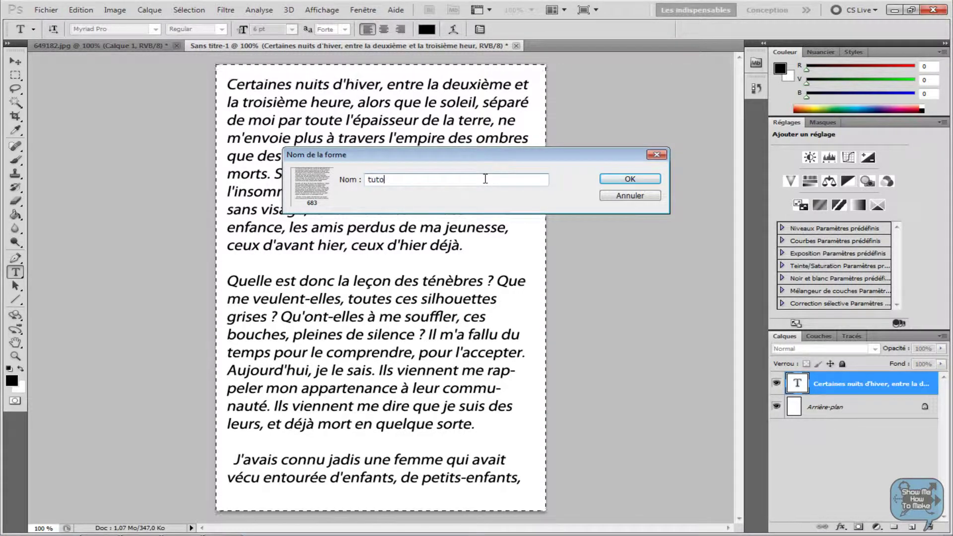
pyautogui.write('text')
pyautogui.click(642, 180)
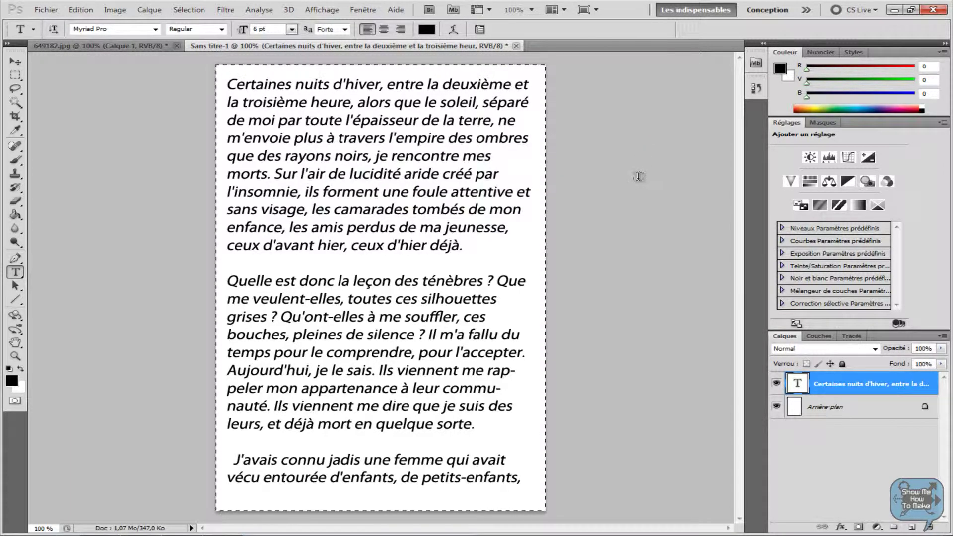
# Close the text document without saving and add two new layers above Calque 1 in the portrait document.
pyautogui.click(517, 45)
pyautogui.click(483, 208)
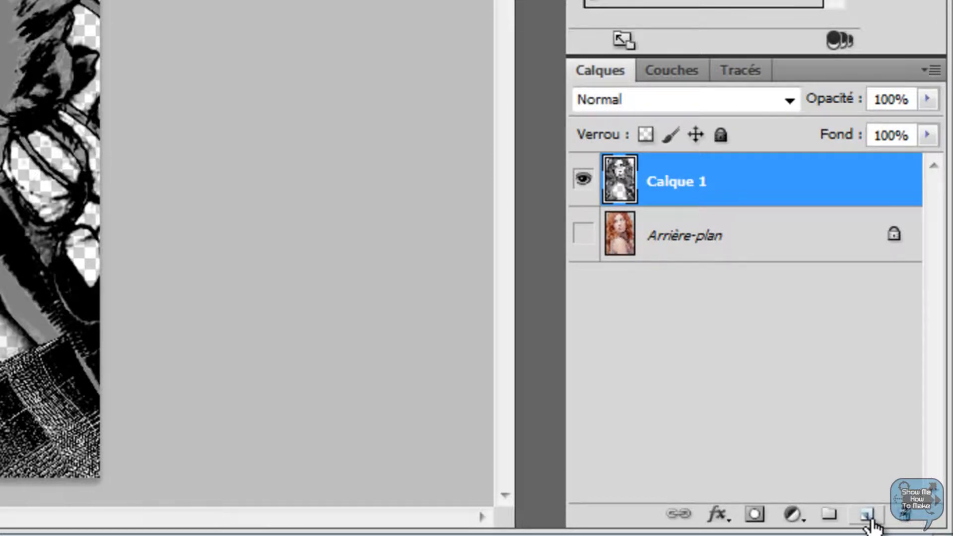
pyautogui.click(868, 517)
pyautogui.click(868, 516)
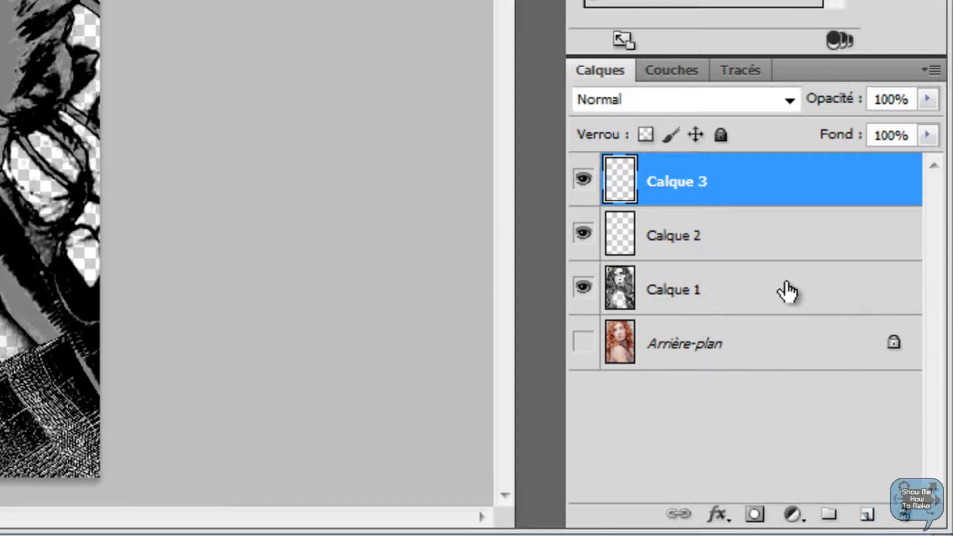
# Fill Calque 2 with white using the Paint Bucket, and hide that layer.
pyautogui.click(689, 245)
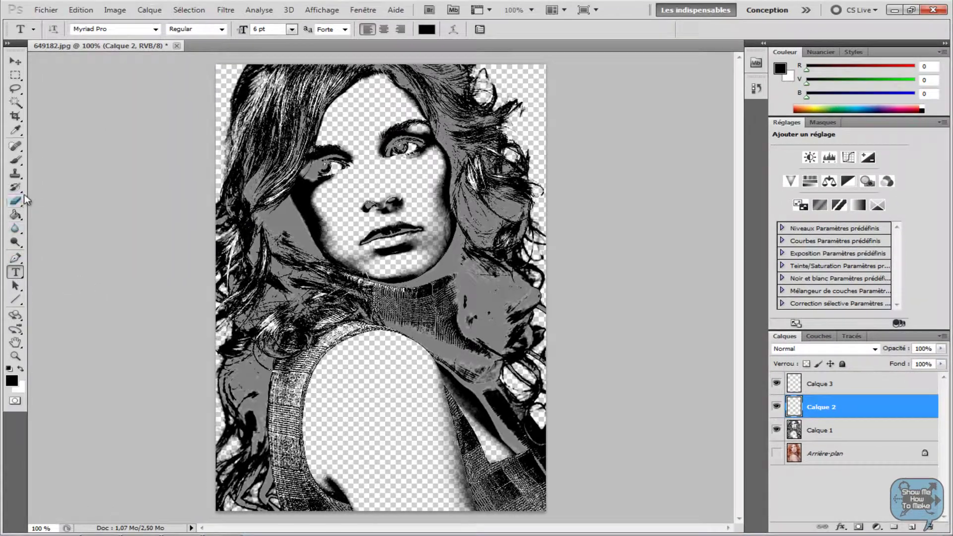
pyautogui.click(15, 218)
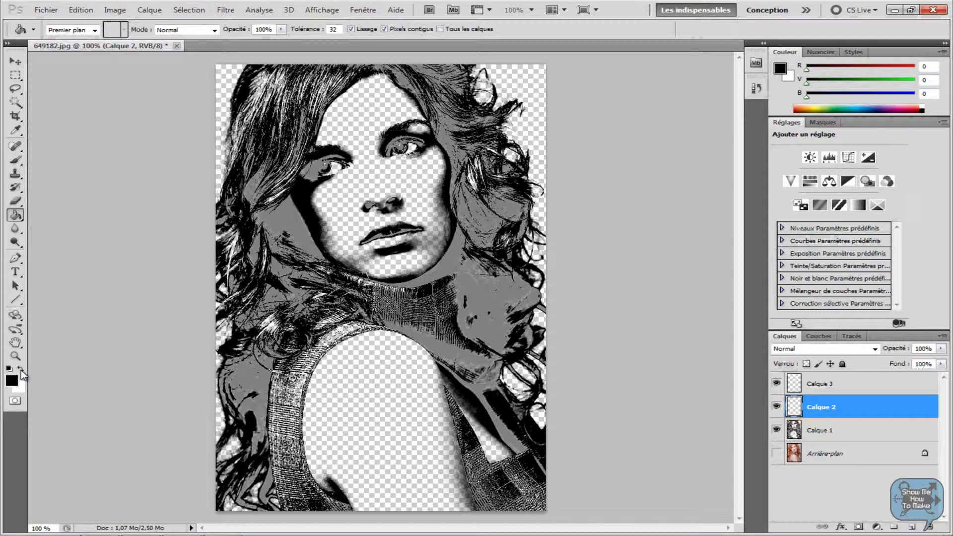
pyautogui.click(21, 370)
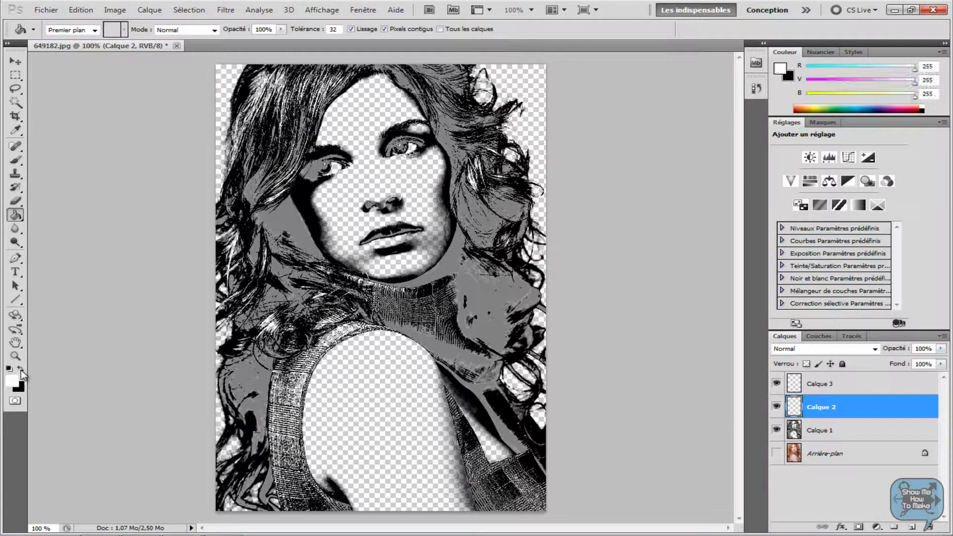
pyautogui.click(350, 245)
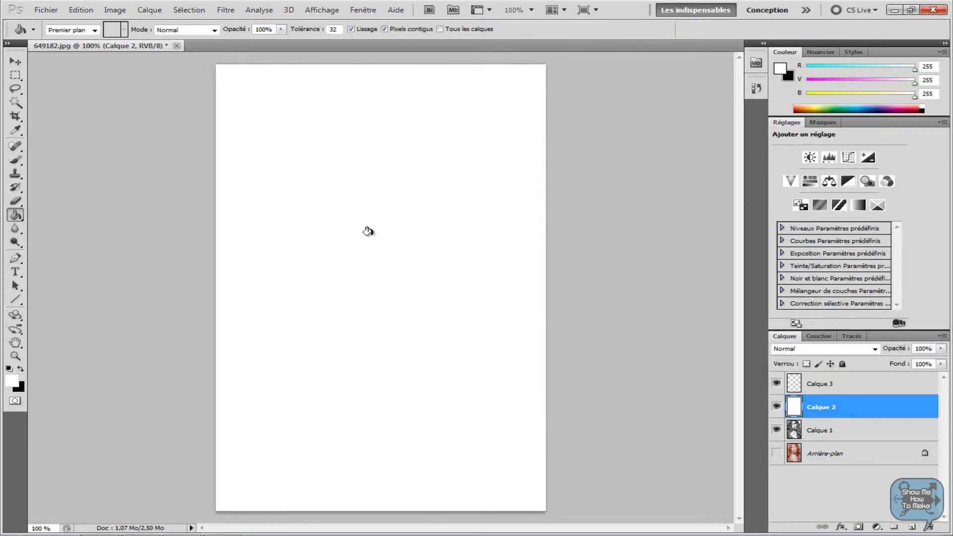
pyautogui.click(776, 408)
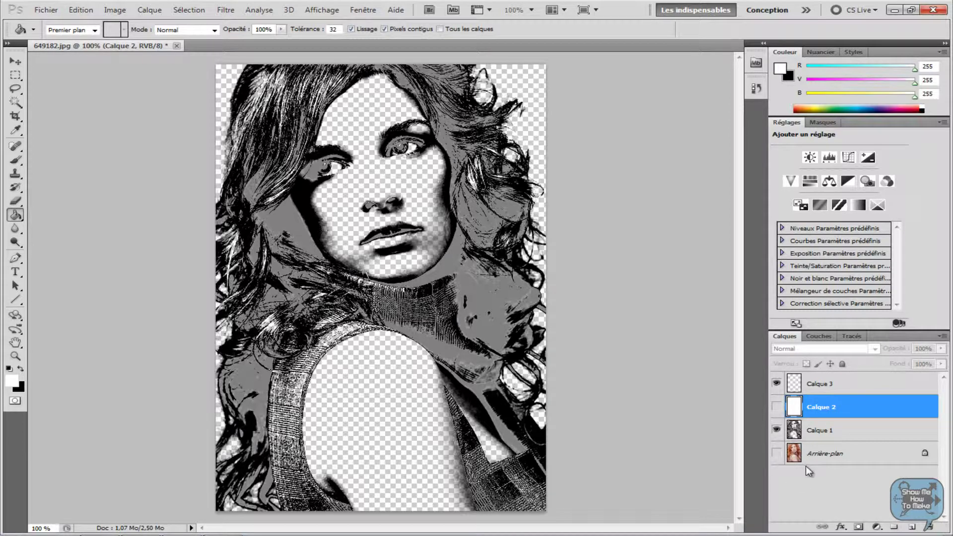
# Select Calque 3 and set up the Brush tool with the 709 px text brush at a size of 550 px.
pyautogui.click(835, 386)
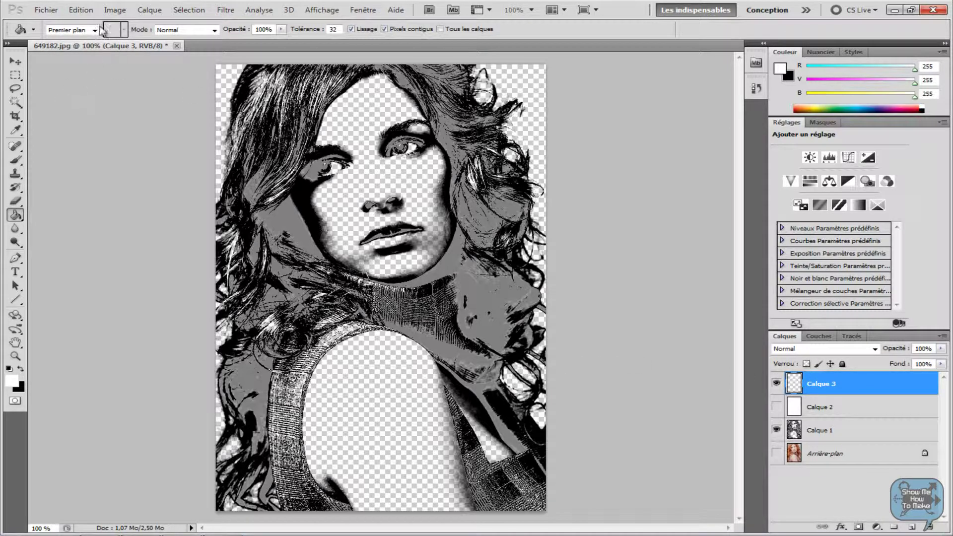
pyautogui.click(16, 163)
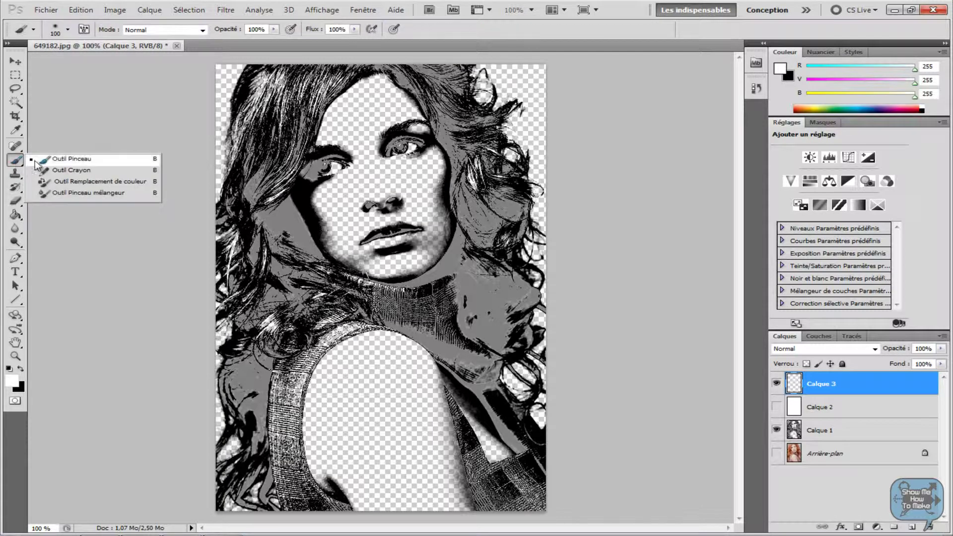
pyautogui.click(77, 162)
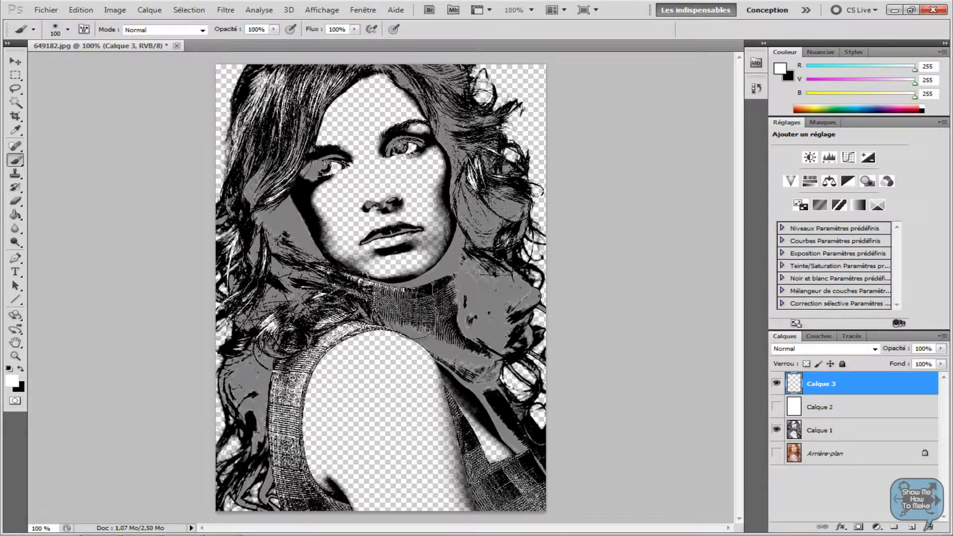
pyautogui.click(68, 30)
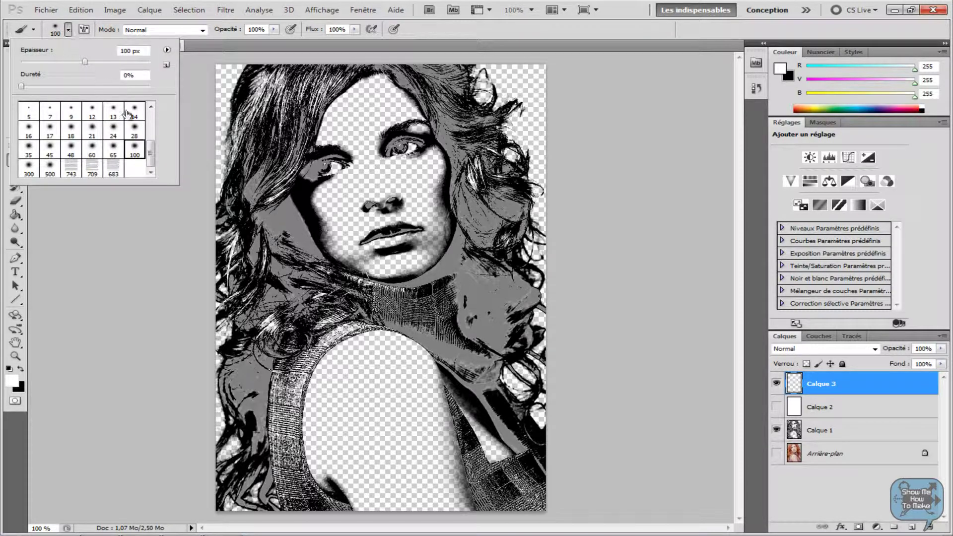
pyautogui.click(91, 172)
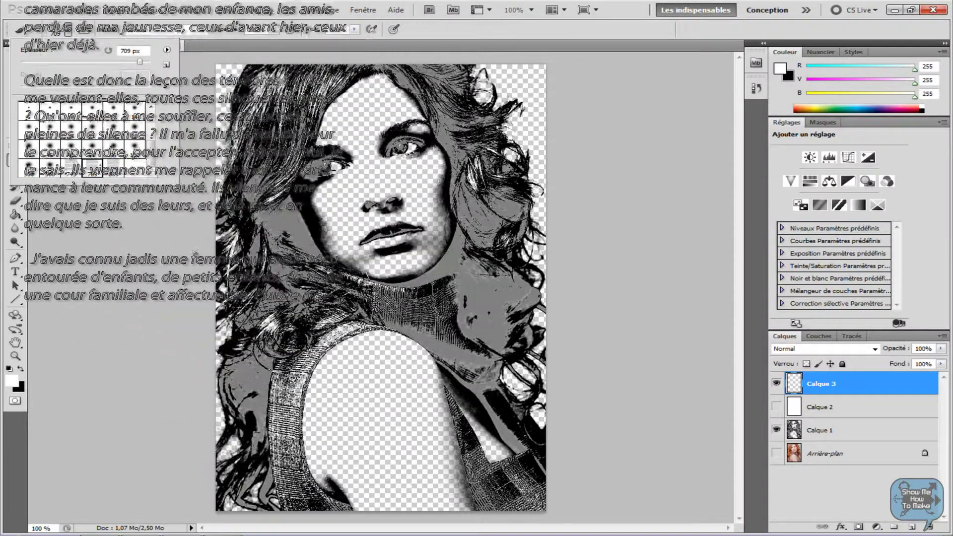
pyautogui.moveTo(132, 51); pyautogui.dragTo(107, 51)
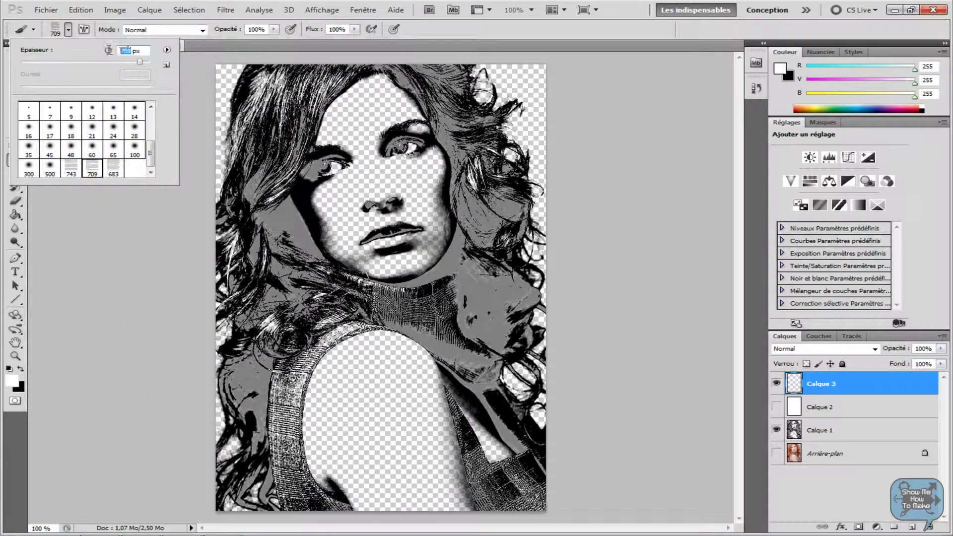
pyautogui.write('550')
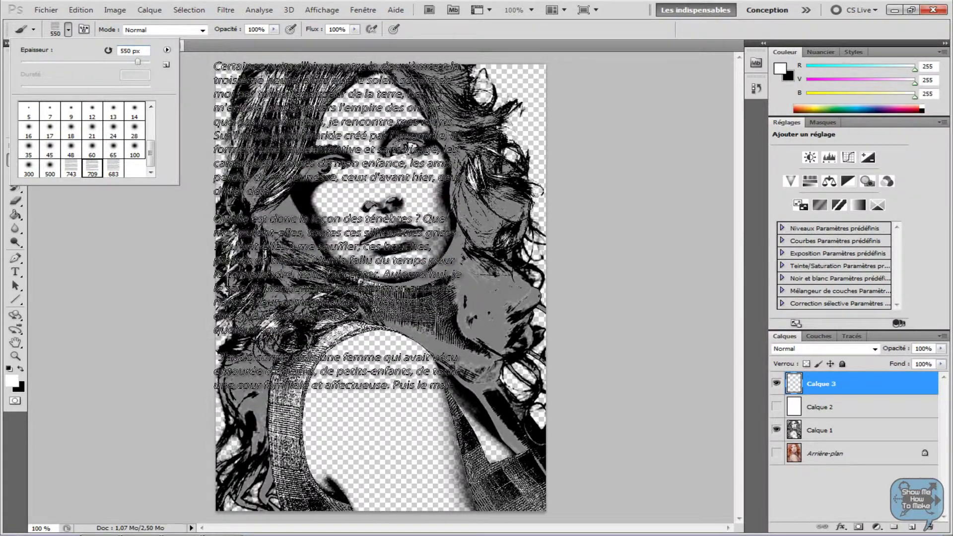
pyautogui.click(339, 226)
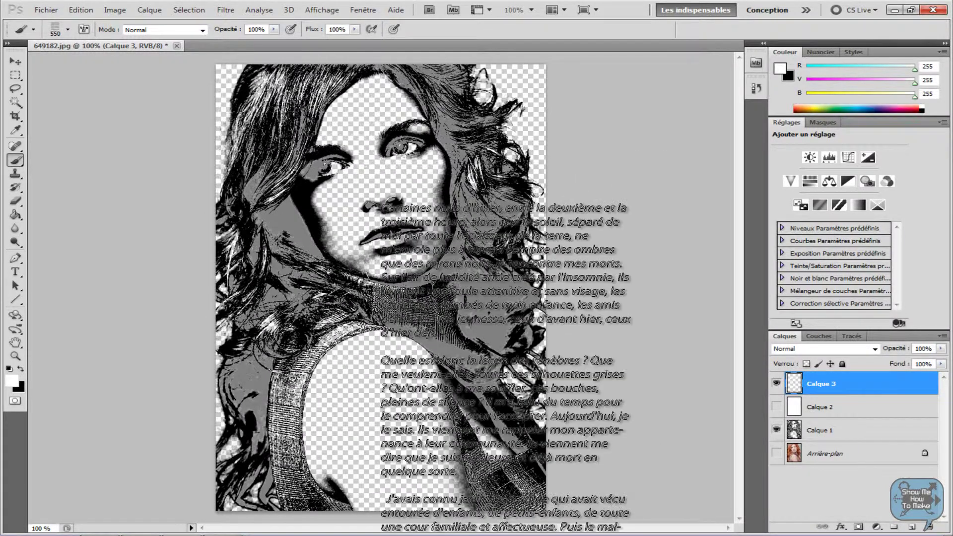
# Switch the foreground colour to black and cover the whole portrait with overlapping stamps of the text brush on Calque 3.
pyautogui.hotkey('ctrl', 'z')
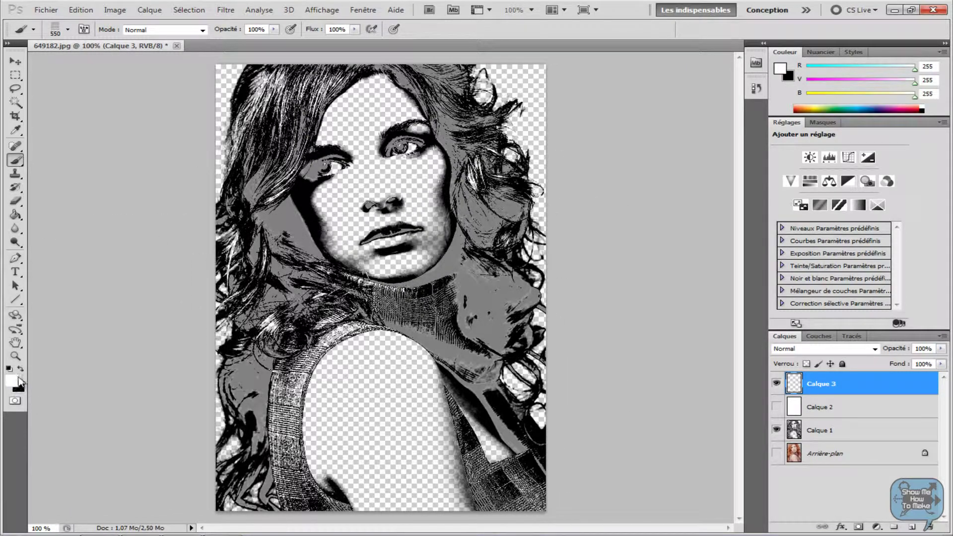
pyautogui.click(21, 368)
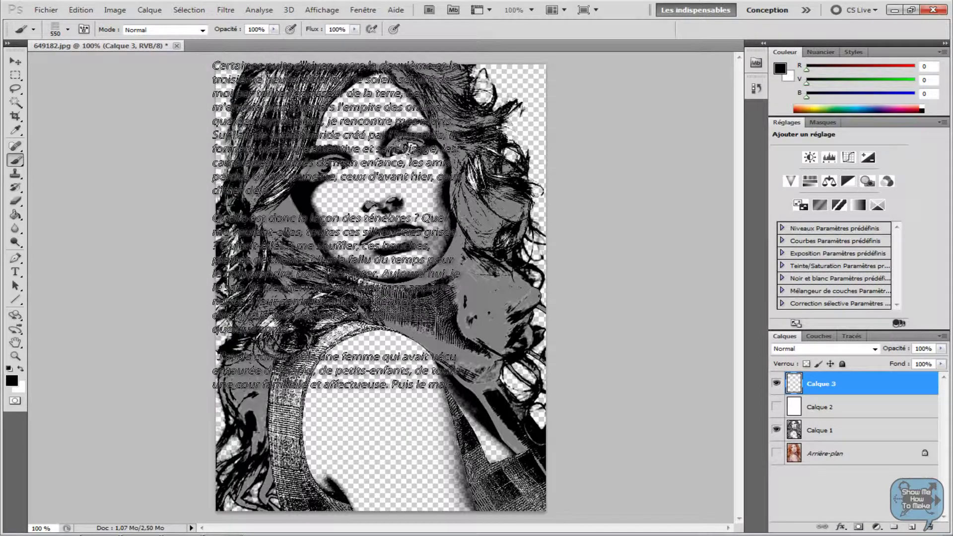
pyautogui.click(334, 225)
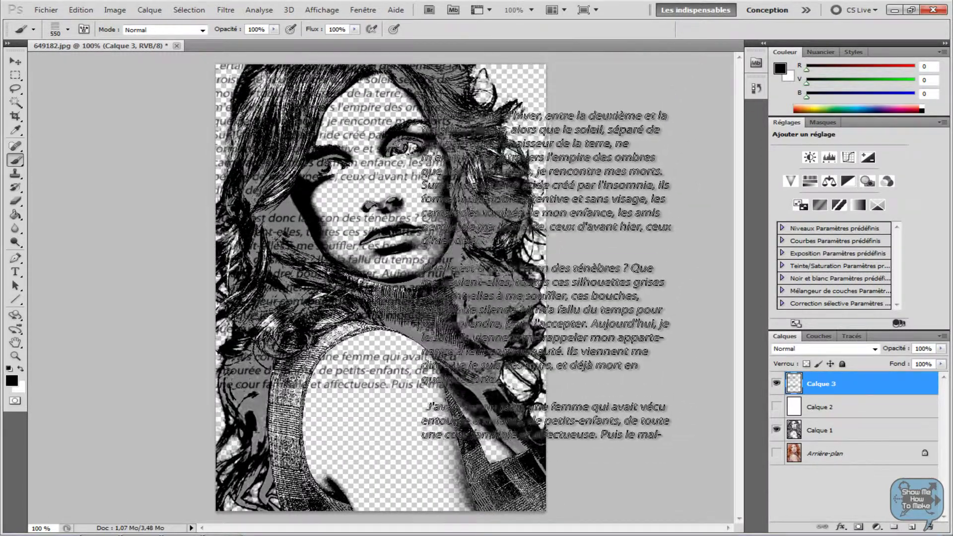
pyautogui.click(603, 220)
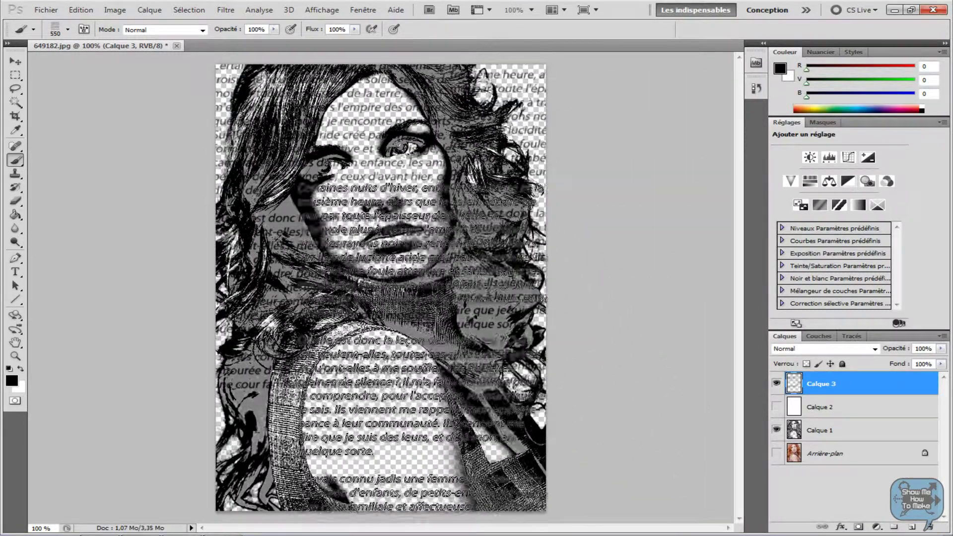
pyautogui.click(420, 318)
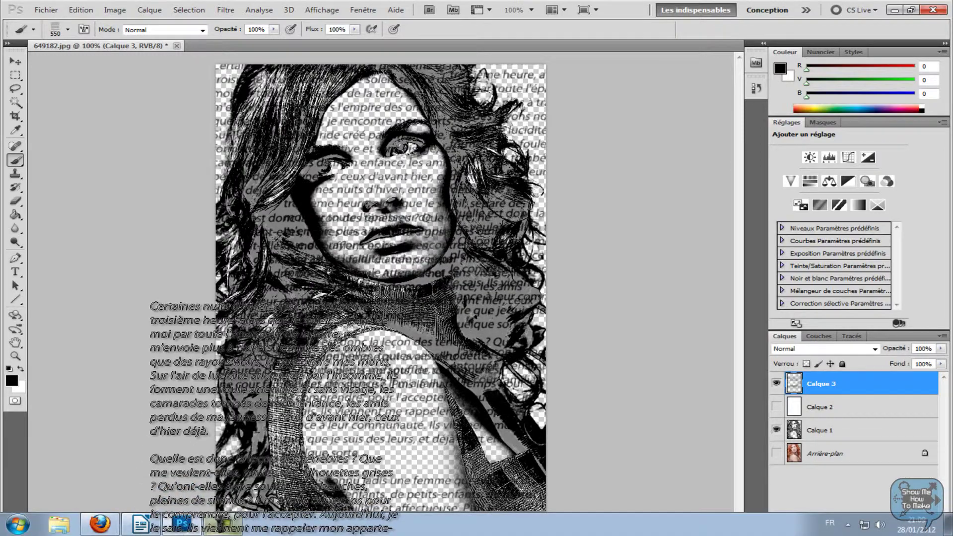
pyautogui.click(276, 419)
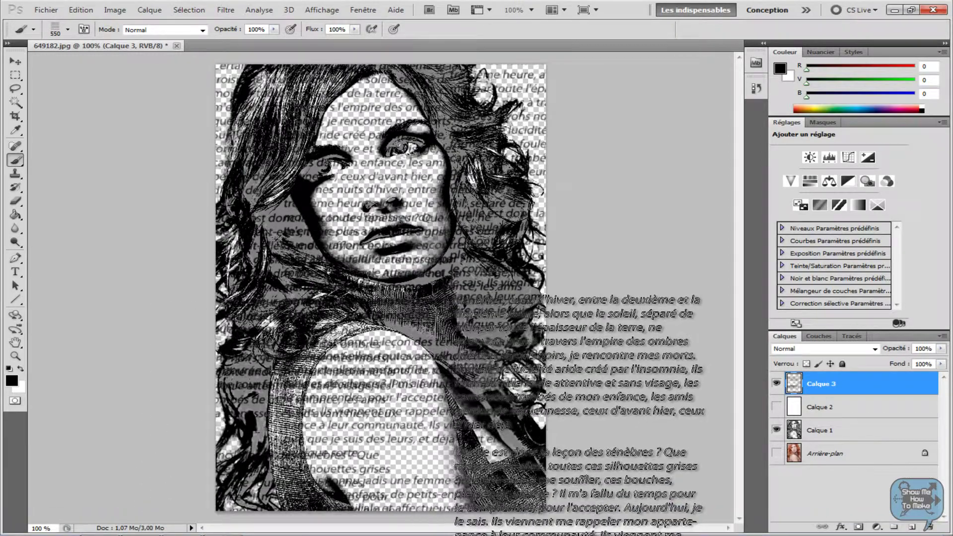
pyautogui.click(525, 458)
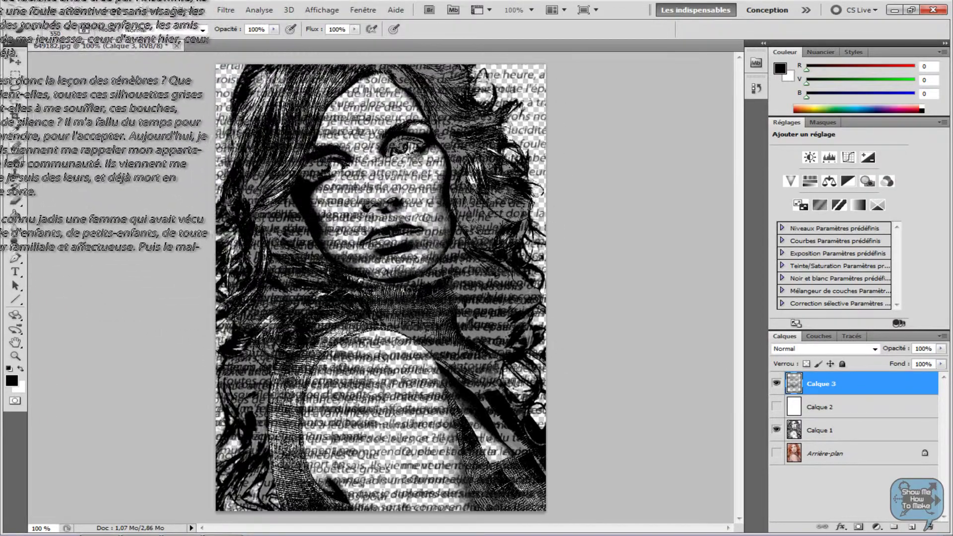
pyautogui.click(15, 62)
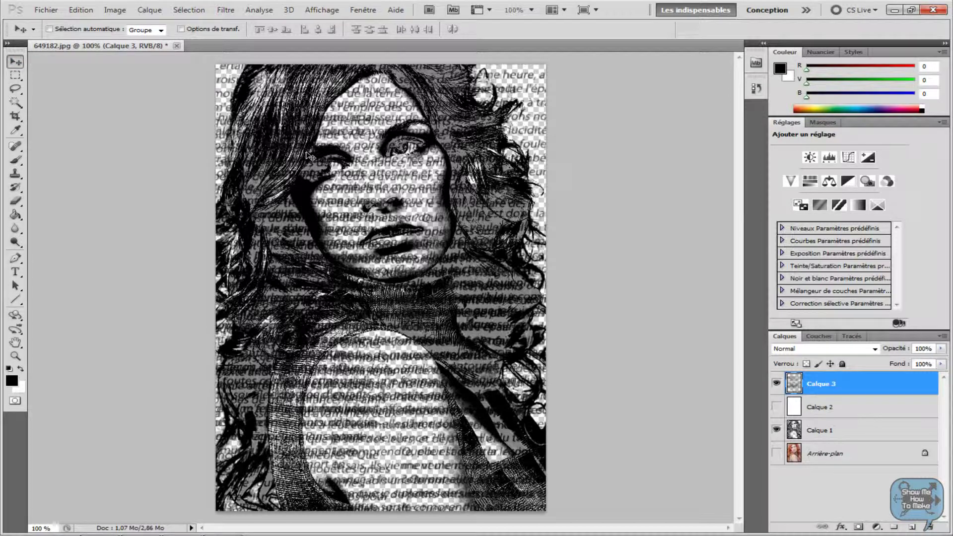
# Hide Calque 3 and copy the entire content of Calque 1.
pyautogui.click(842, 437)
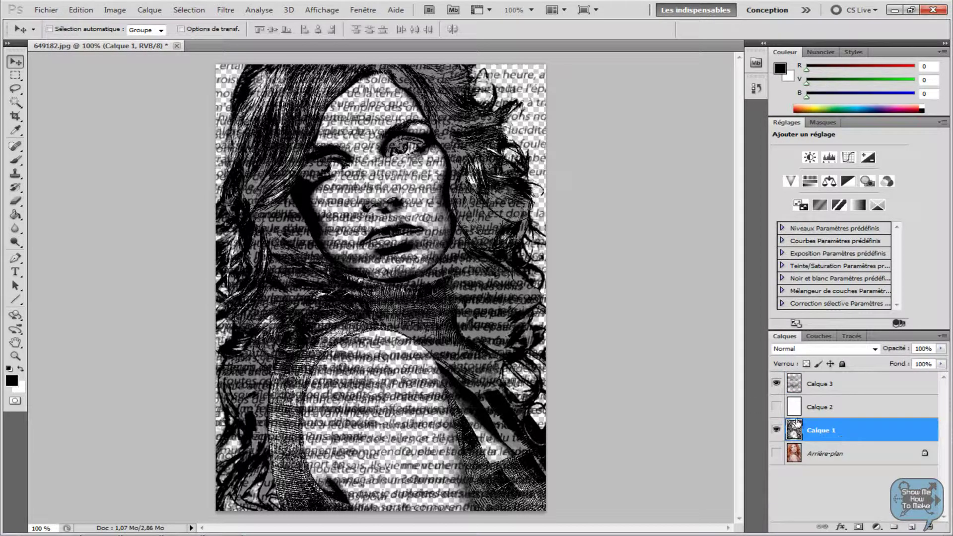
pyautogui.click(777, 384)
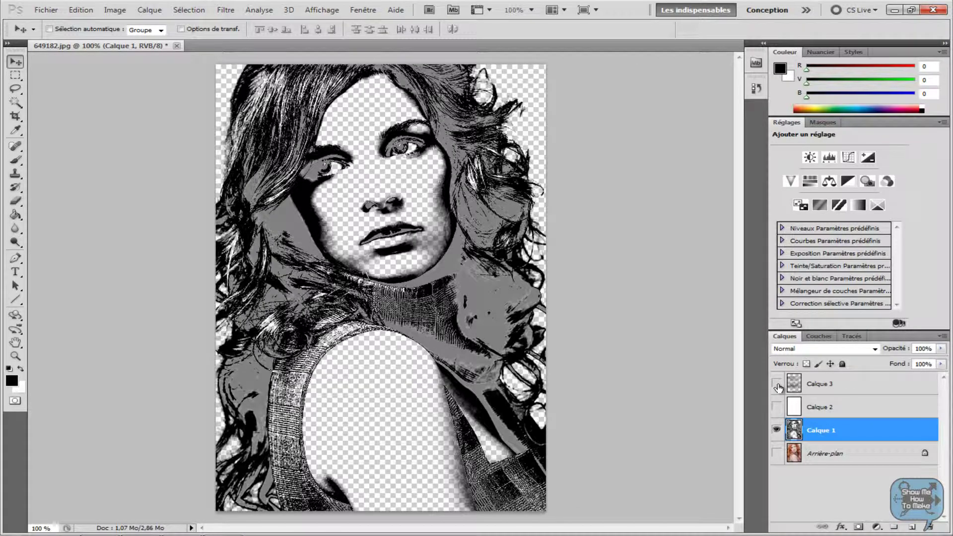
pyautogui.hotkey('ctrl', 'a')
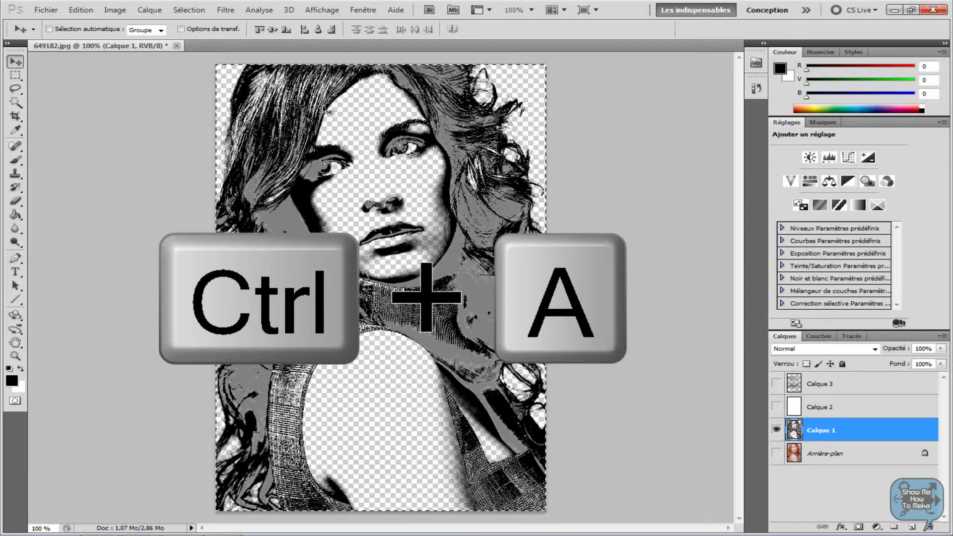
pyautogui.hotkey('ctrl', 'c')
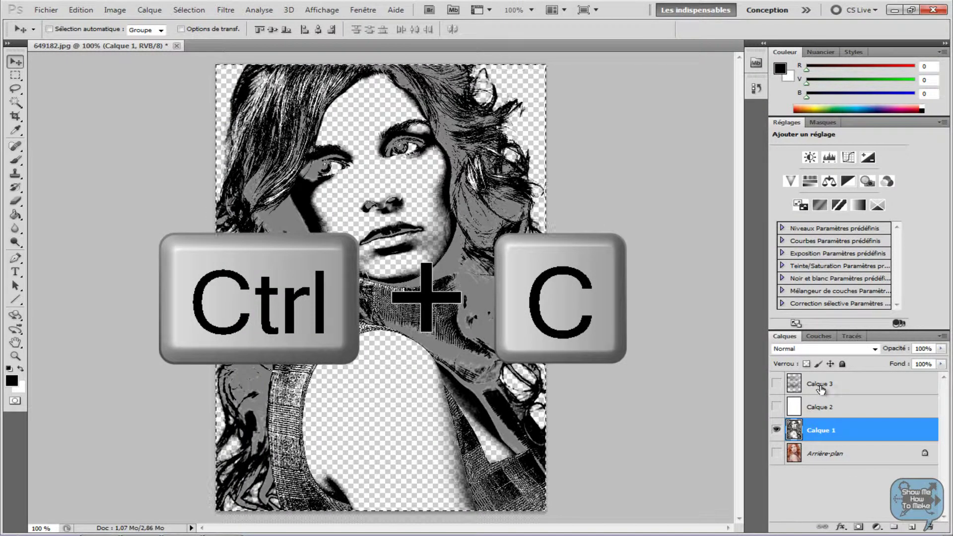
# Show Calque 3 again and add a layer mask to it.
pyautogui.click(790, 385)
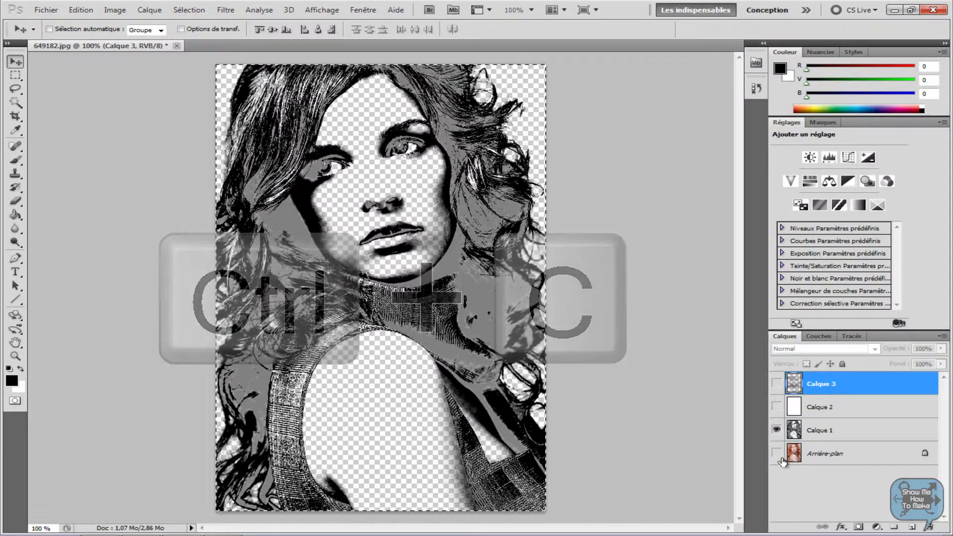
pyautogui.click(776, 384)
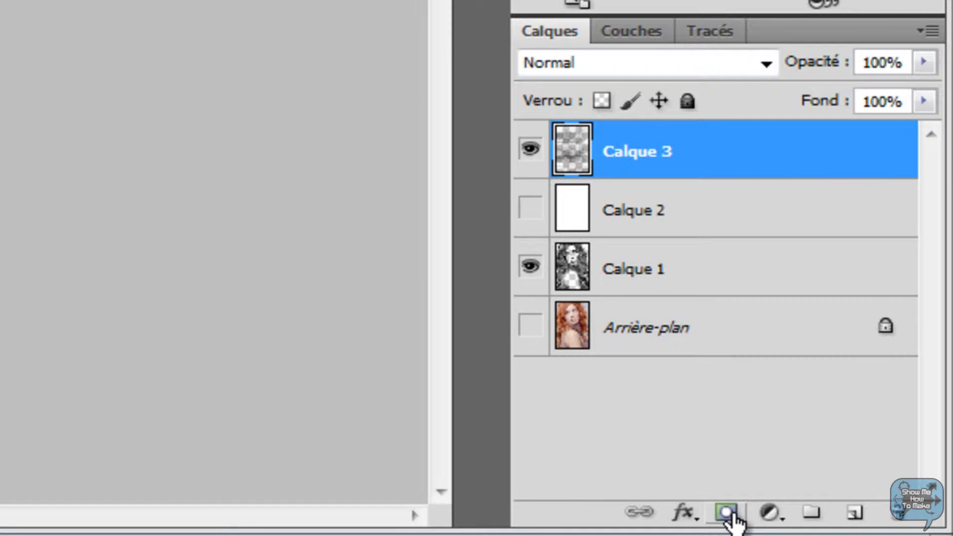
pyautogui.click(727, 514)
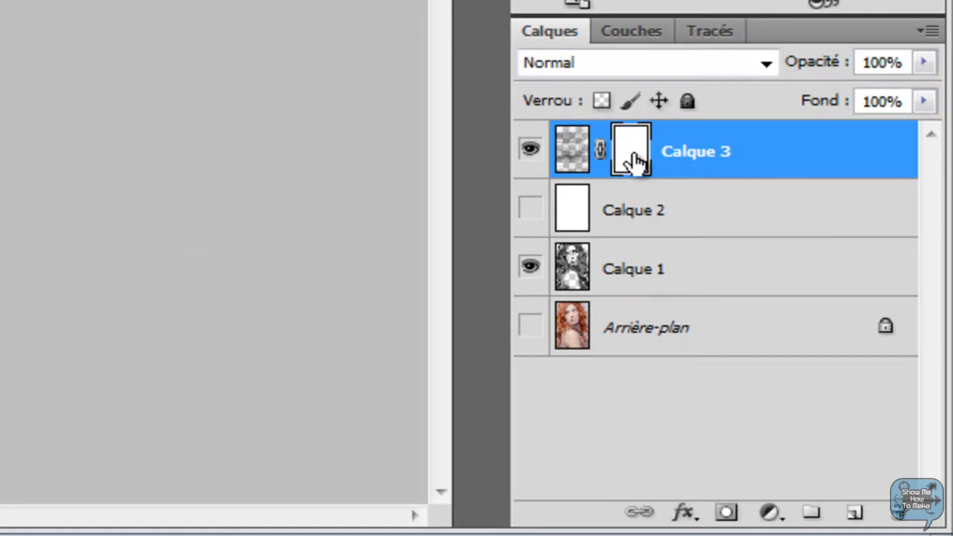
# Paste the copied portrait into Calque 3's layer mask, deselect, invert the mask's tones, and return to the layer's normal view.
pyautogui.press('alt')
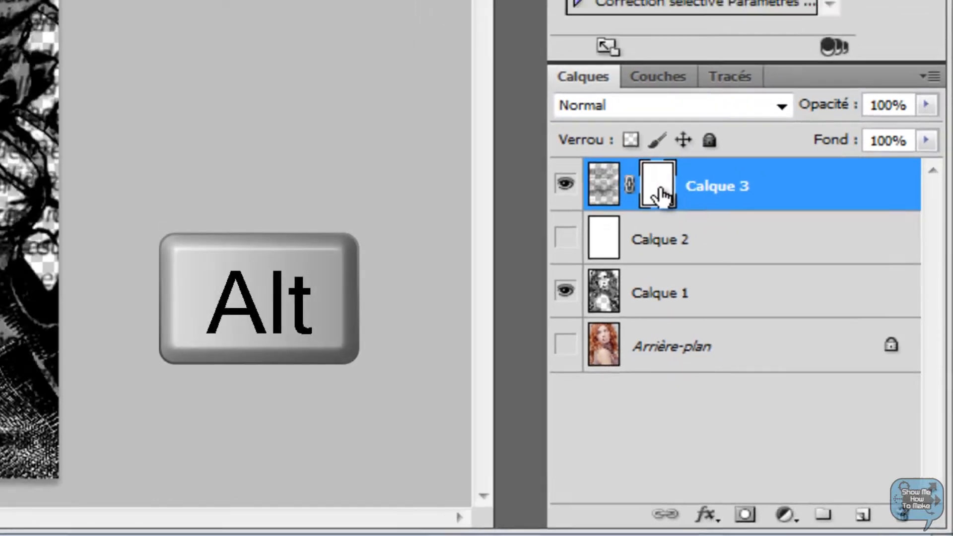
pyautogui.keyDown('alt'); pyautogui.click(659, 196); pyautogui.keyUp('alt')
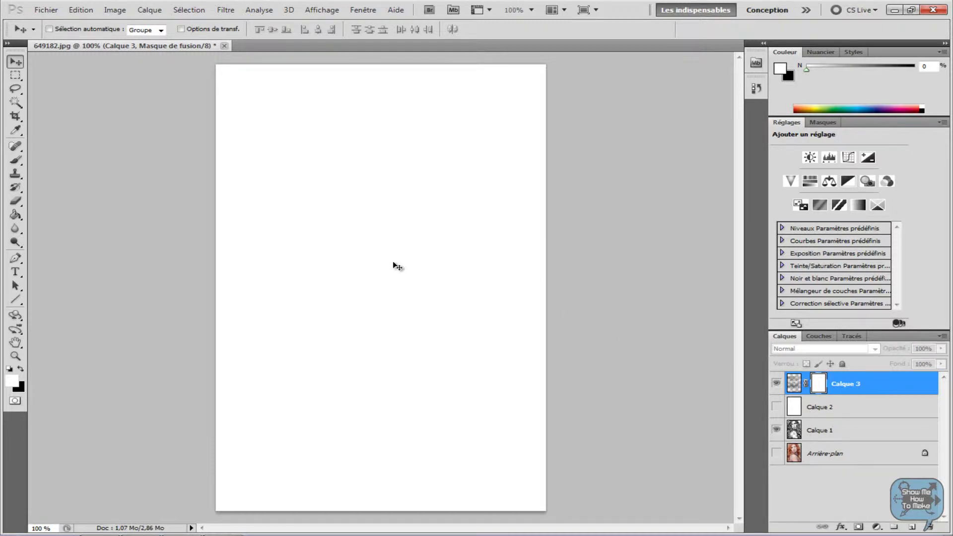
pyautogui.hotkey('ctrl', 'v')
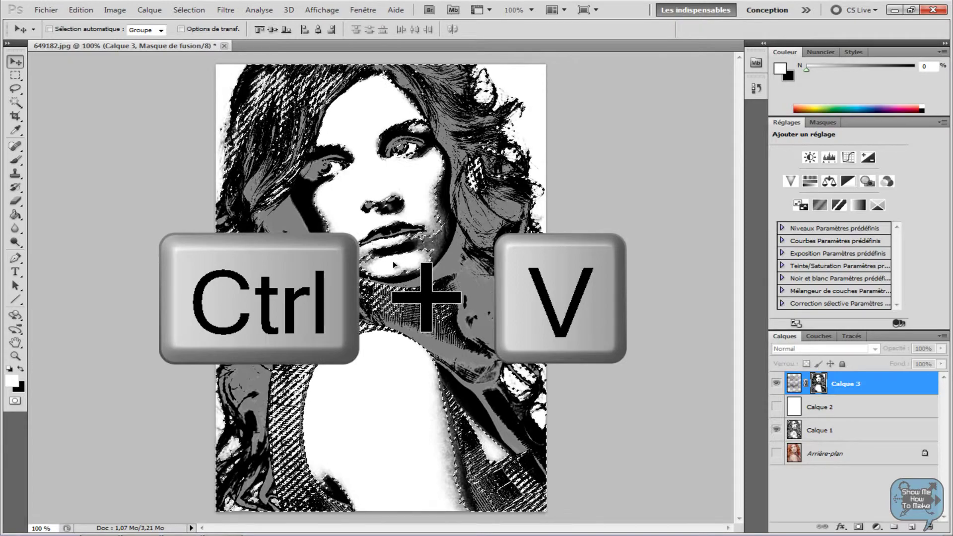
pyautogui.hotkey('ctrl', 'd')
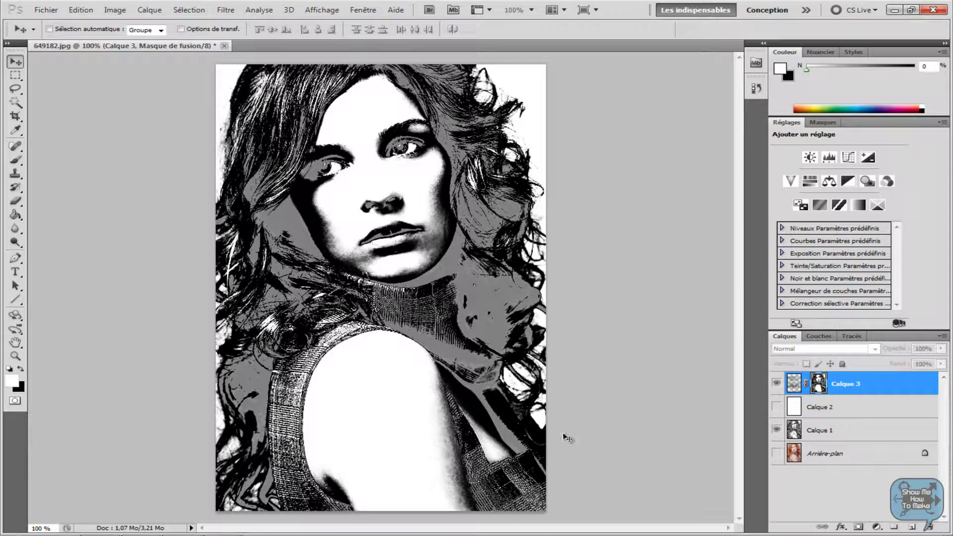
pyautogui.hotkey('ctrl', 'i')
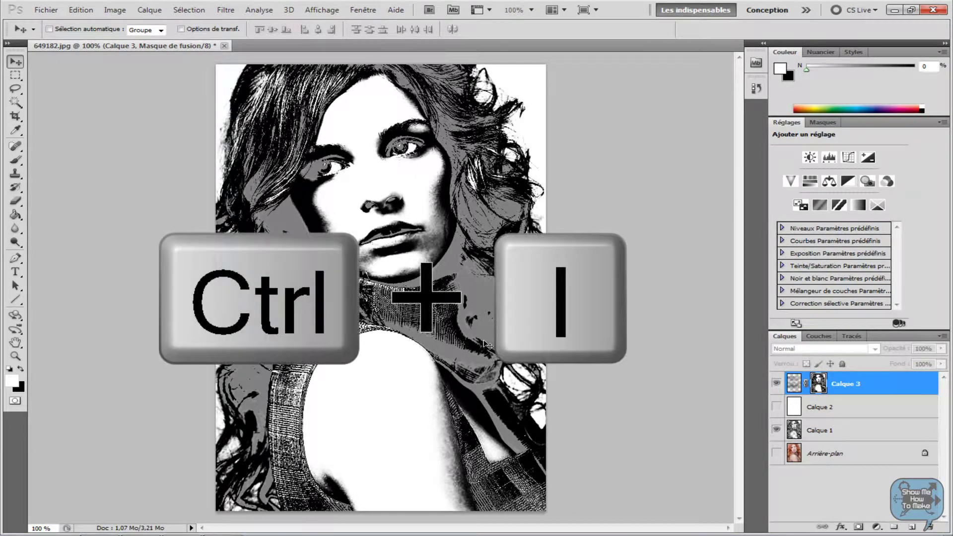
pyautogui.hotkey('ctrl', 'i')
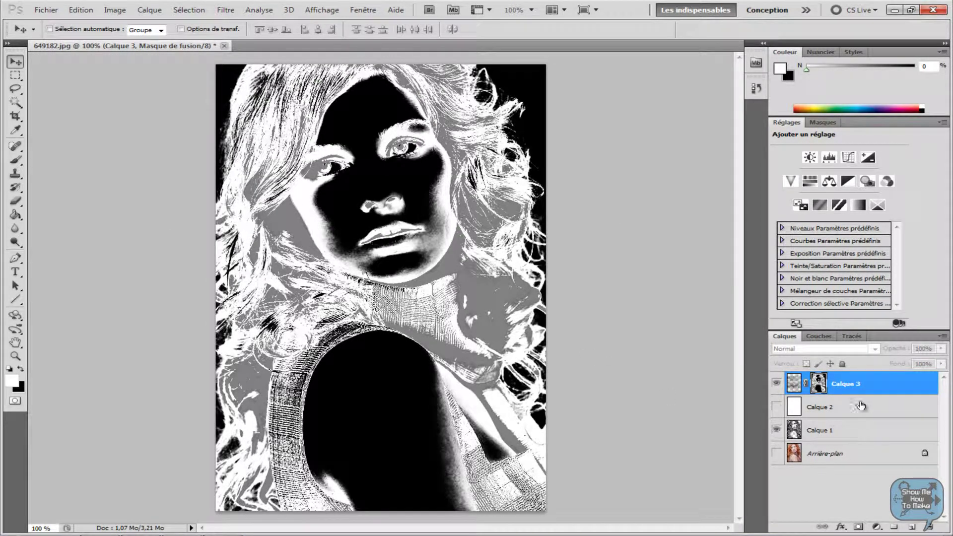
pyautogui.click(831, 436)
pyautogui.click(834, 388)
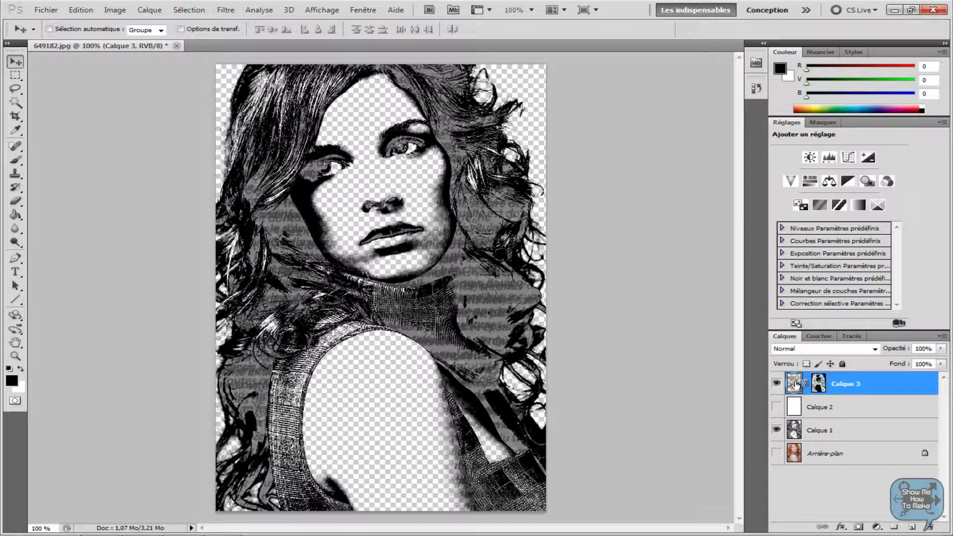
# Hide Calque 1 and show the white Calque 2 as the background behind the masked text of Calque 3.
pyautogui.click(776, 430)
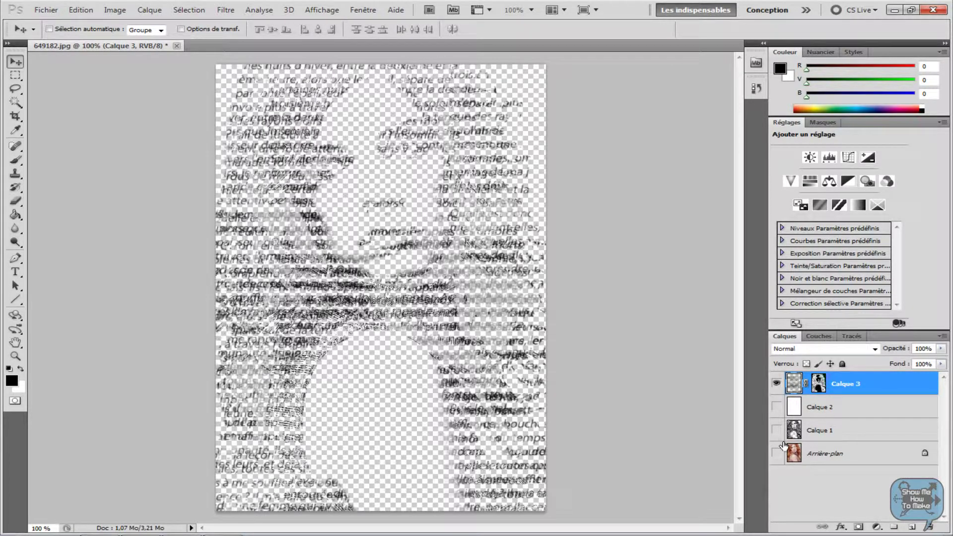
pyautogui.click(776, 429)
pyautogui.click(777, 430)
pyautogui.click(776, 429)
pyautogui.click(776, 430)
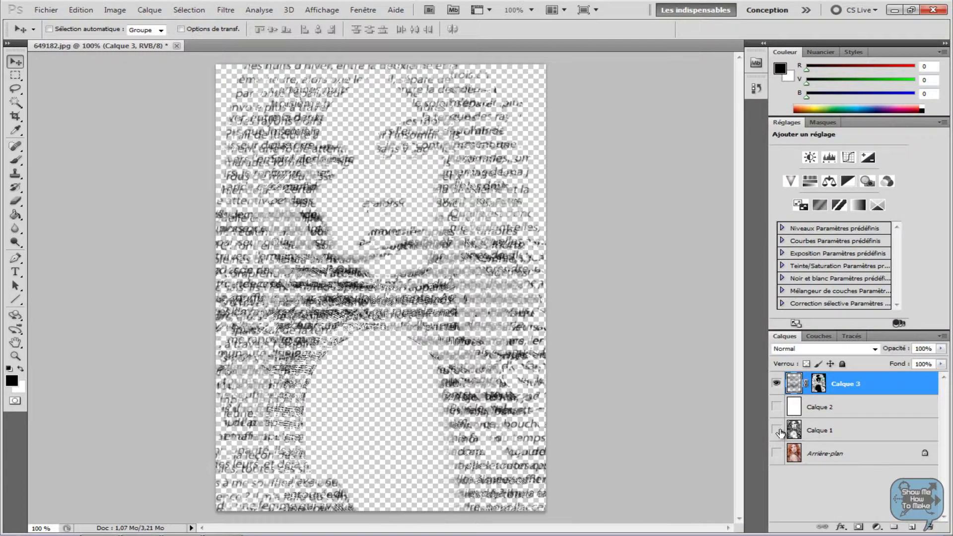
pyautogui.click(790, 387)
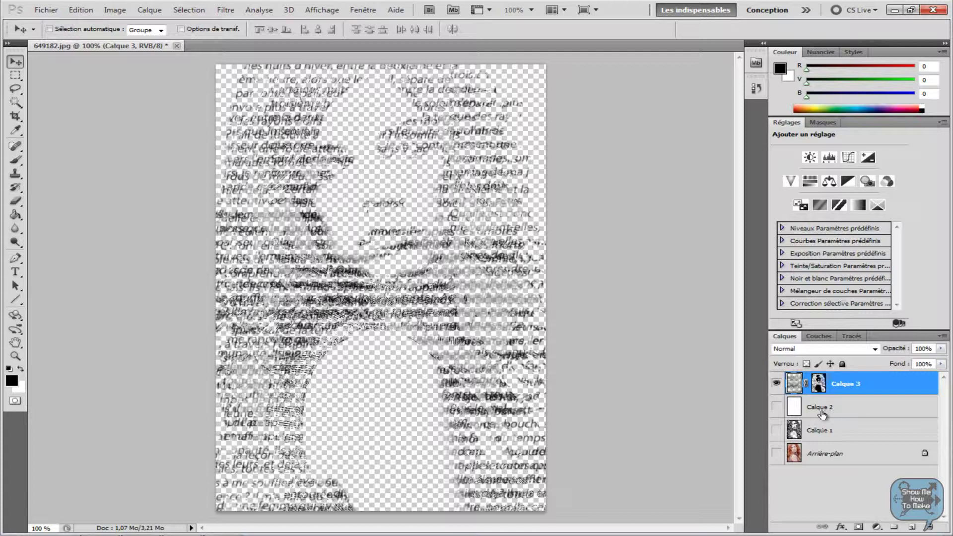
pyautogui.click(776, 407)
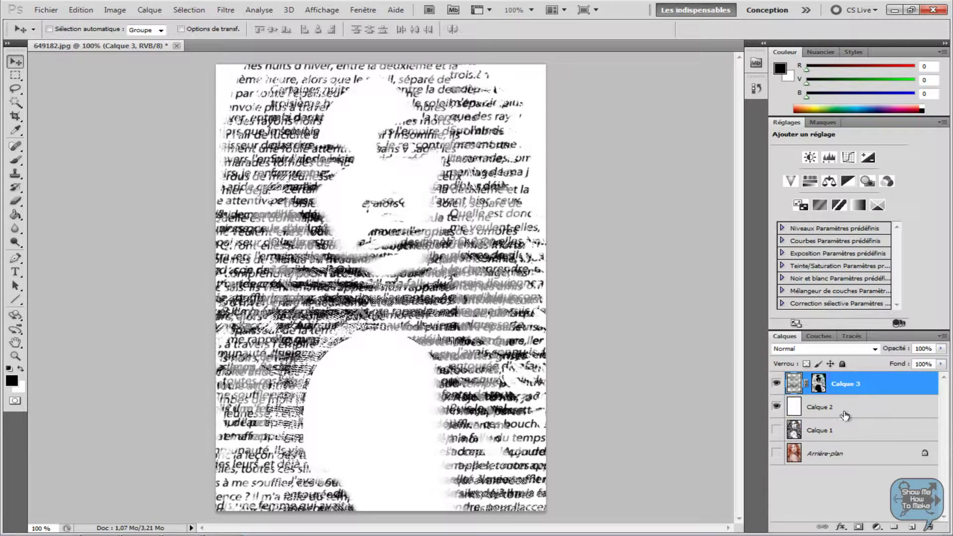
# Apply a gradient overlay to Calque 3 with the "Bleu, rouge, jaune" preset, linear style at a 90° angle.
pyautogui.rightClick(859, 384)
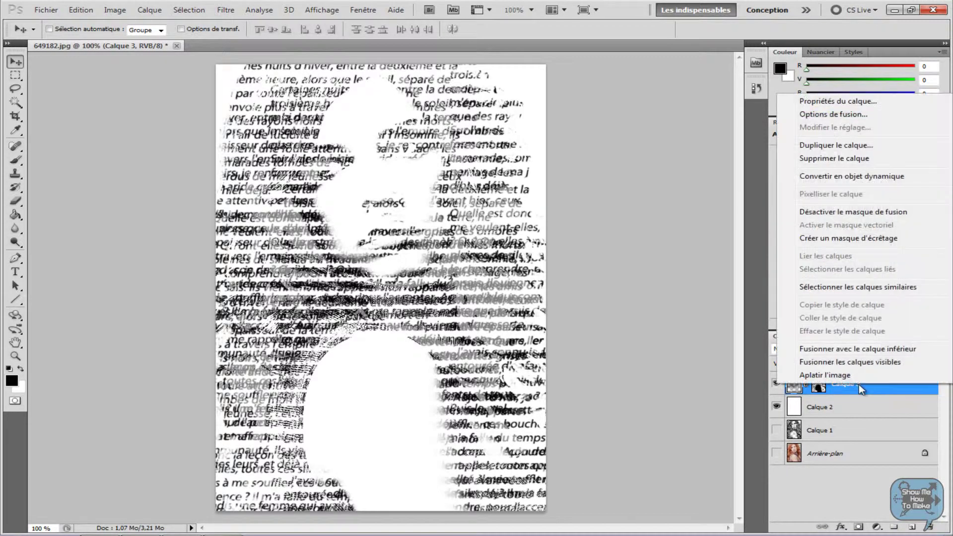
pyautogui.click(856, 118)
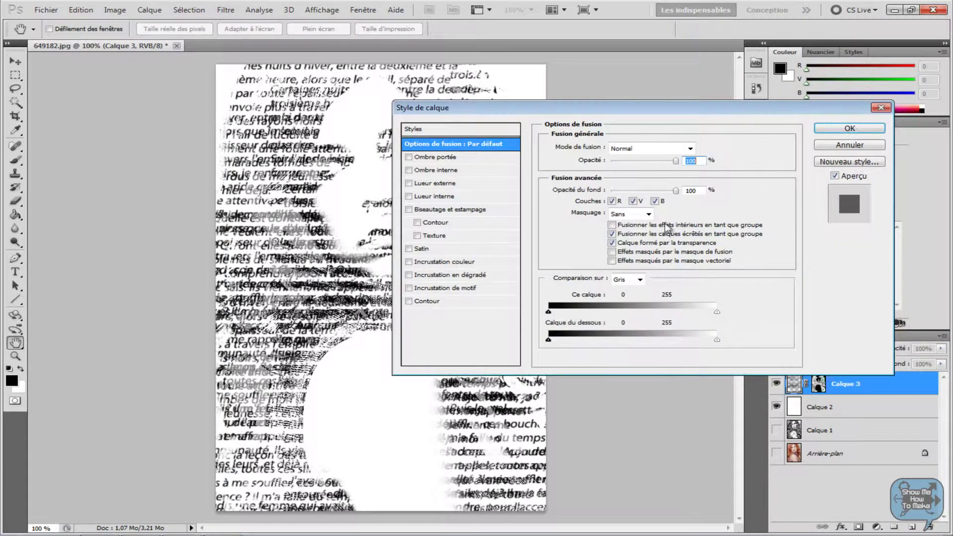
pyautogui.click(445, 276)
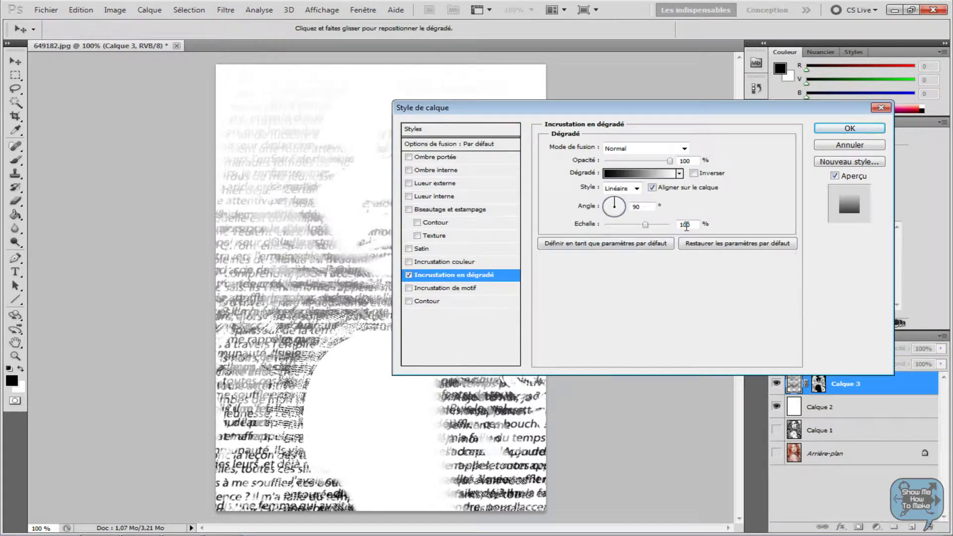
pyautogui.click(637, 180)
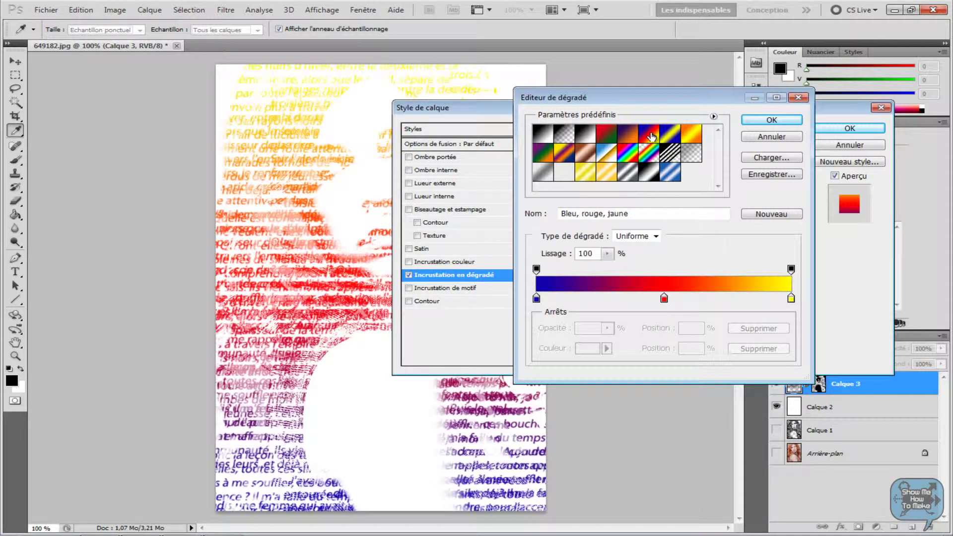
pyautogui.click(641, 162)
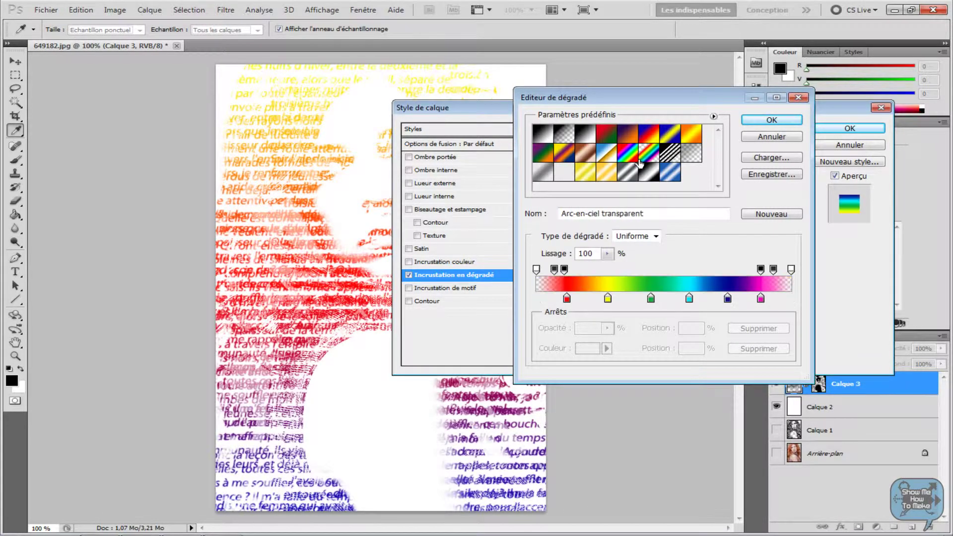
pyautogui.click(670, 174)
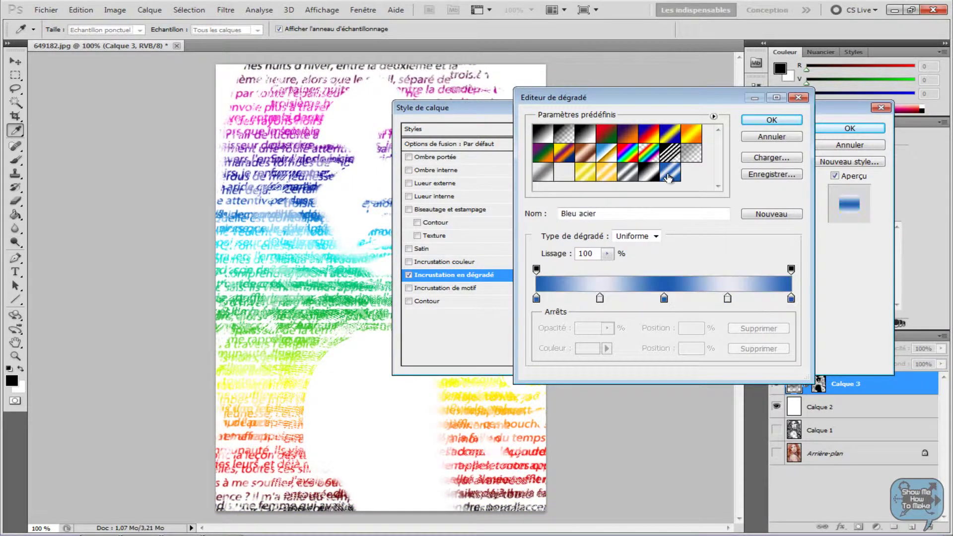
pyautogui.click(647, 135)
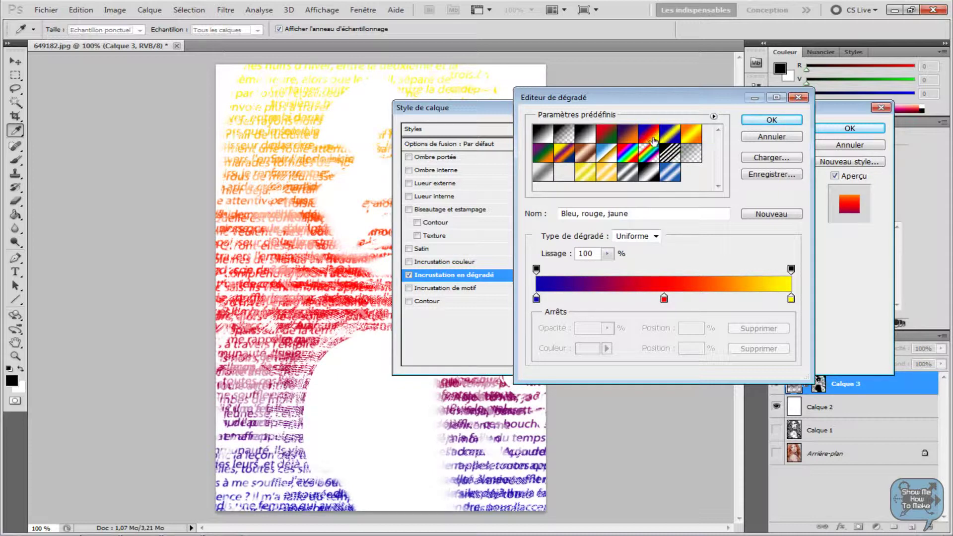
pyautogui.click(772, 121)
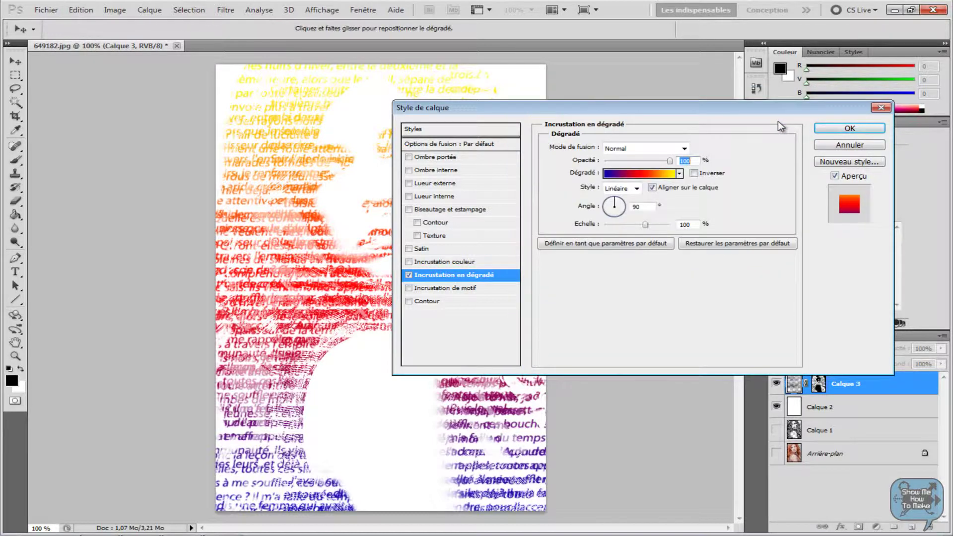
pyautogui.click(856, 127)
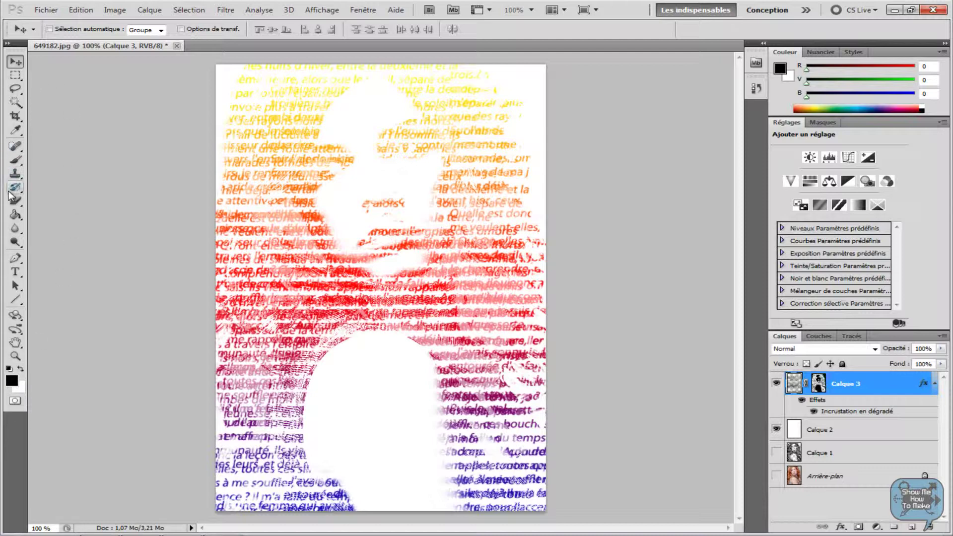
# Set up the Brush tool with the soft round 100 px tip and 50% opacity.
pyautogui.click(15, 159)
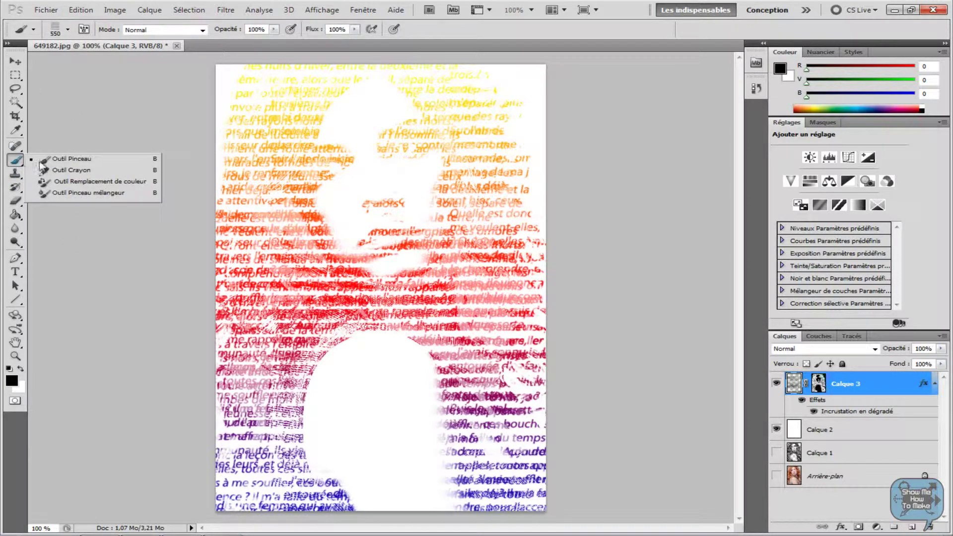
pyautogui.click(71, 160)
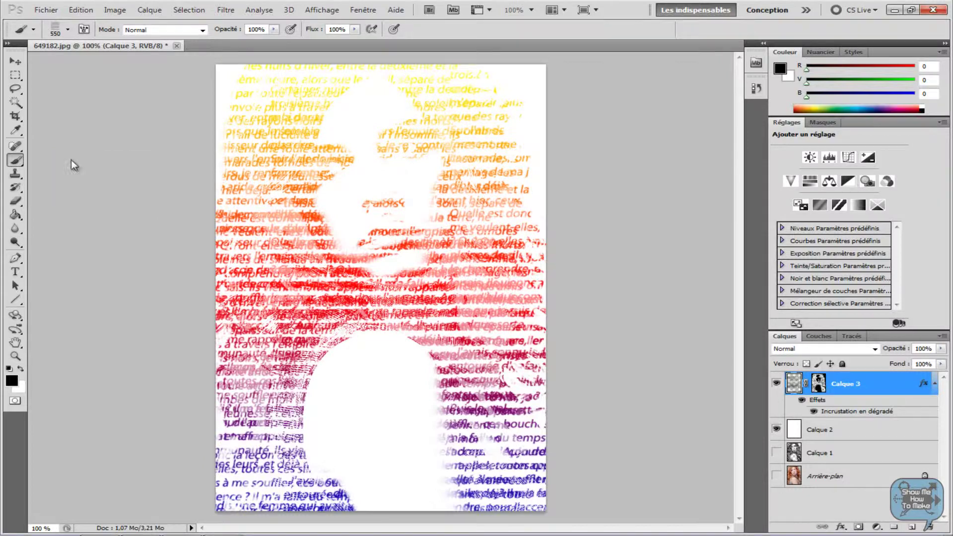
pyautogui.click(68, 29)
pyautogui.scroll(-2, 152, 151)
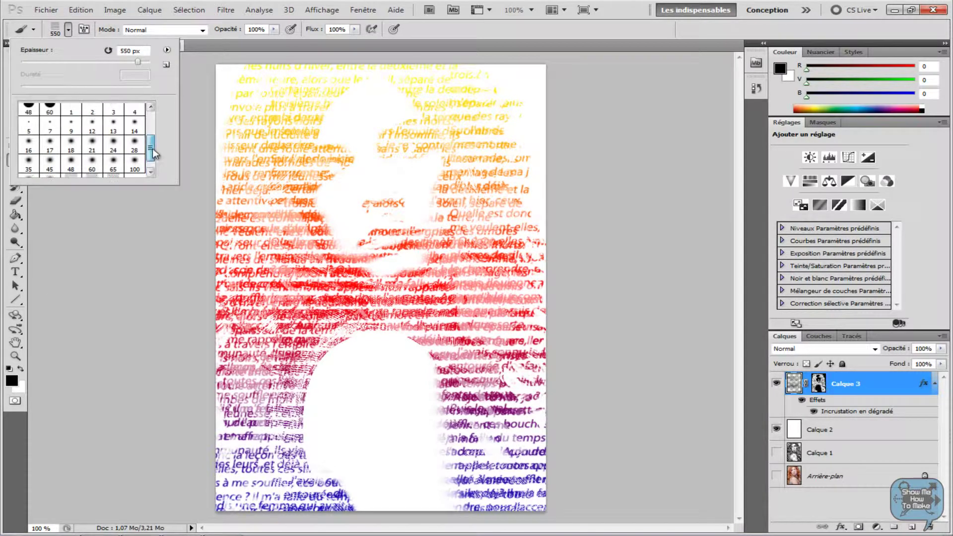
pyautogui.scroll(-2, 152, 151)
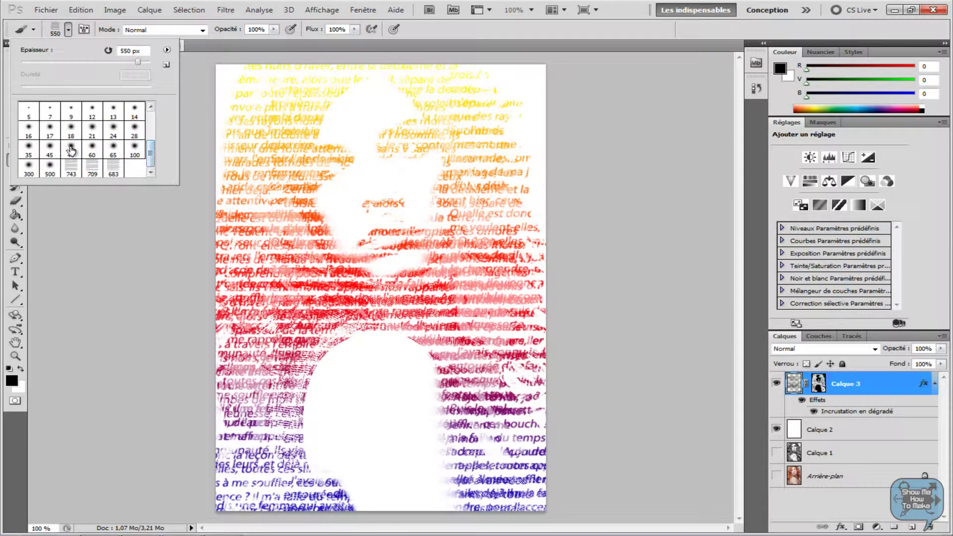
pyautogui.click(136, 150)
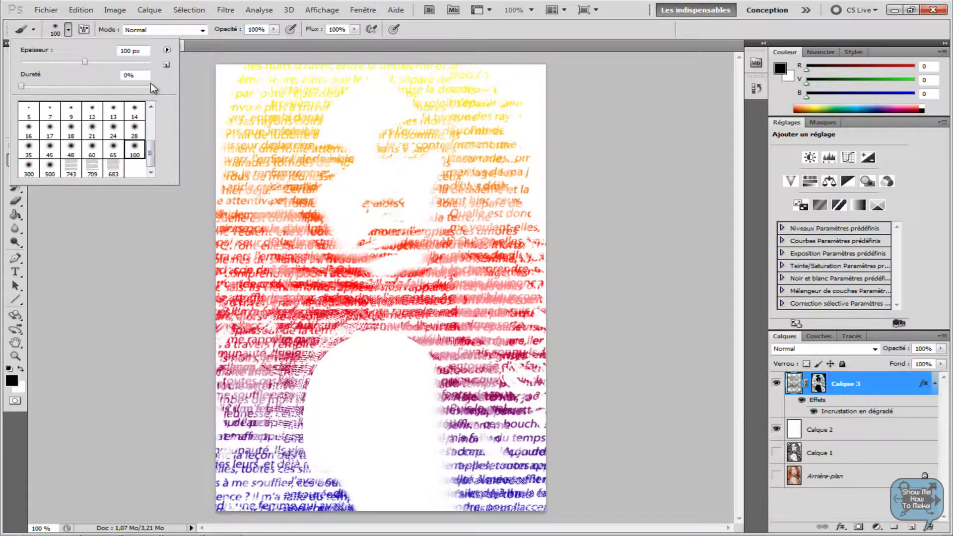
pyautogui.click(274, 30)
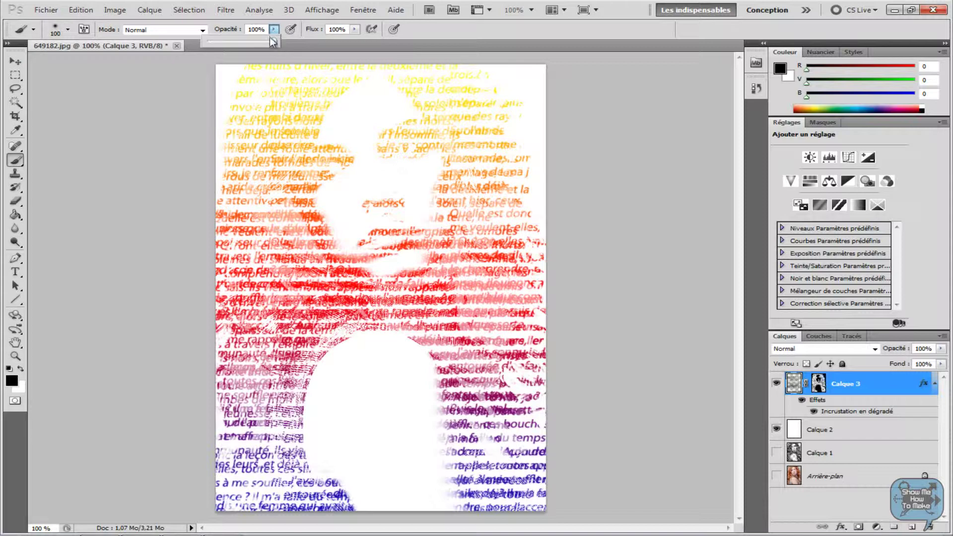
pyautogui.click(259, 29)
pyautogui.press('Return')
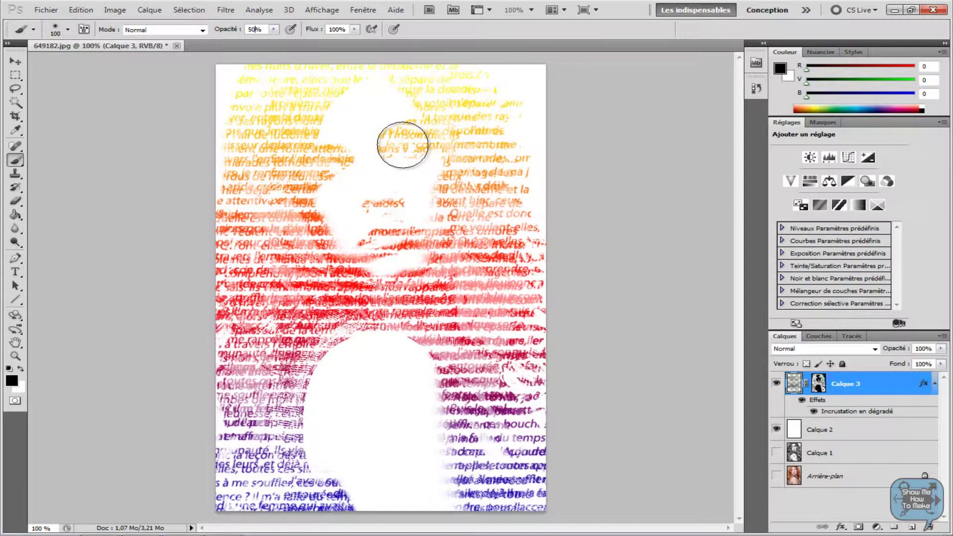
# Paint in black on Calque 3 over the eyes, nose, lips, hair, neck and clothing to bring out the portrait's details.
pyautogui.moveTo(402, 145); pyautogui.dragTo(404, 145)
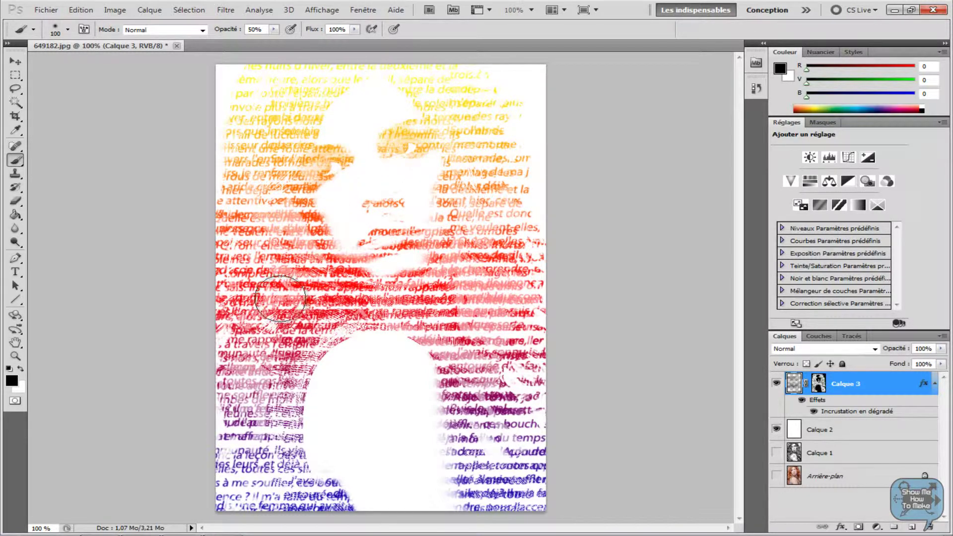
pyautogui.moveTo(419, 226)
pyautogui.mouseDown()
pyautogui.moveTo(412, 248)
pyautogui.moveTo(413, 233)
pyautogui.moveTo(374, 238)
pyautogui.moveTo(407, 216)
pyautogui.moveTo(382, 198)
pyautogui.mouseUp()
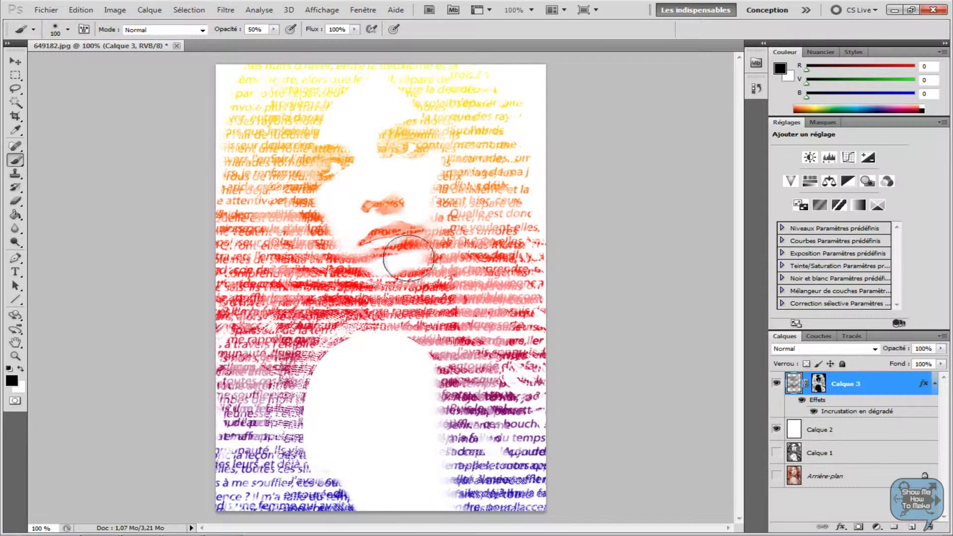
pyautogui.moveTo(330, 171)
pyautogui.mouseDown()
pyautogui.moveTo(298, 94)
pyautogui.moveTo(277, 149)
pyautogui.moveTo(263, 149)
pyautogui.moveTo(255, 213)
pyautogui.moveTo(297, 348)
pyautogui.mouseUp()
pyautogui.moveTo(496, 199)
pyautogui.mouseDown()
pyautogui.moveTo(489, 138)
pyautogui.moveTo(445, 78)
pyautogui.moveTo(469, 149)
pyautogui.mouseUp()
pyautogui.moveTo(490, 359)
pyautogui.mouseDown()
pyautogui.moveTo(508, 304)
pyautogui.moveTo(410, 303)
pyautogui.moveTo(337, 368)
pyautogui.moveTo(294, 329)
pyautogui.moveTo(276, 368)
pyautogui.moveTo(276, 442)
pyautogui.moveTo(466, 425)
pyautogui.moveTo(496, 386)
pyautogui.moveTo(494, 478)
pyautogui.moveTo(261, 490)
pyautogui.moveTo(501, 509)
pyautogui.moveTo(498, 464)
pyautogui.mouseUp()
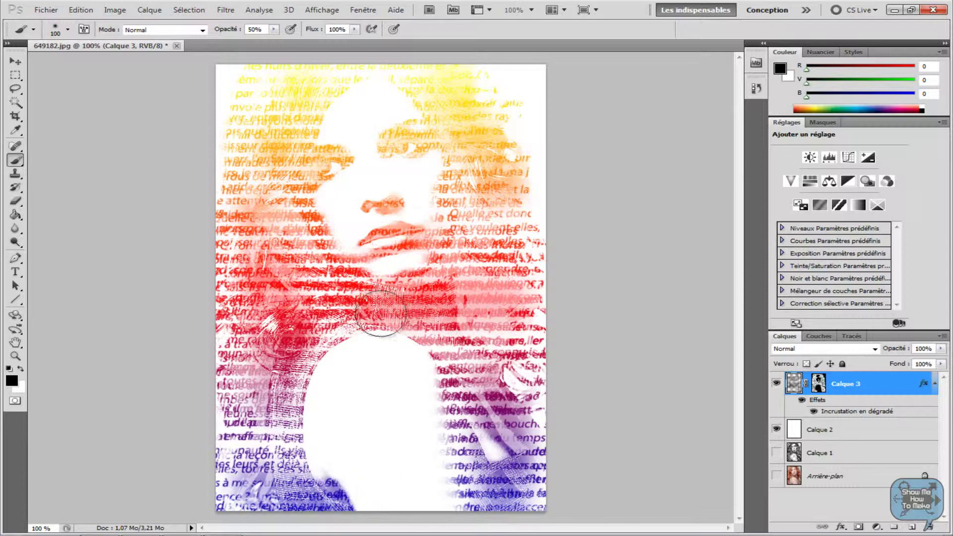
pyautogui.moveTo(489, 184)
pyautogui.mouseDown()
pyautogui.moveTo(447, 134)
pyautogui.moveTo(274, 134)
pyautogui.moveTo(289, 86)
pyautogui.moveTo(269, 86)
pyautogui.moveTo(419, 90)
pyautogui.mouseUp()
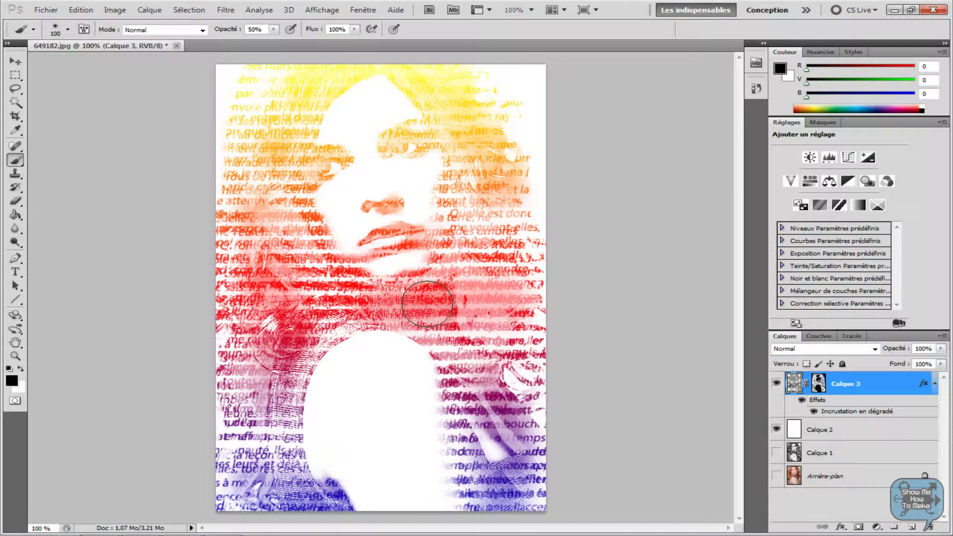